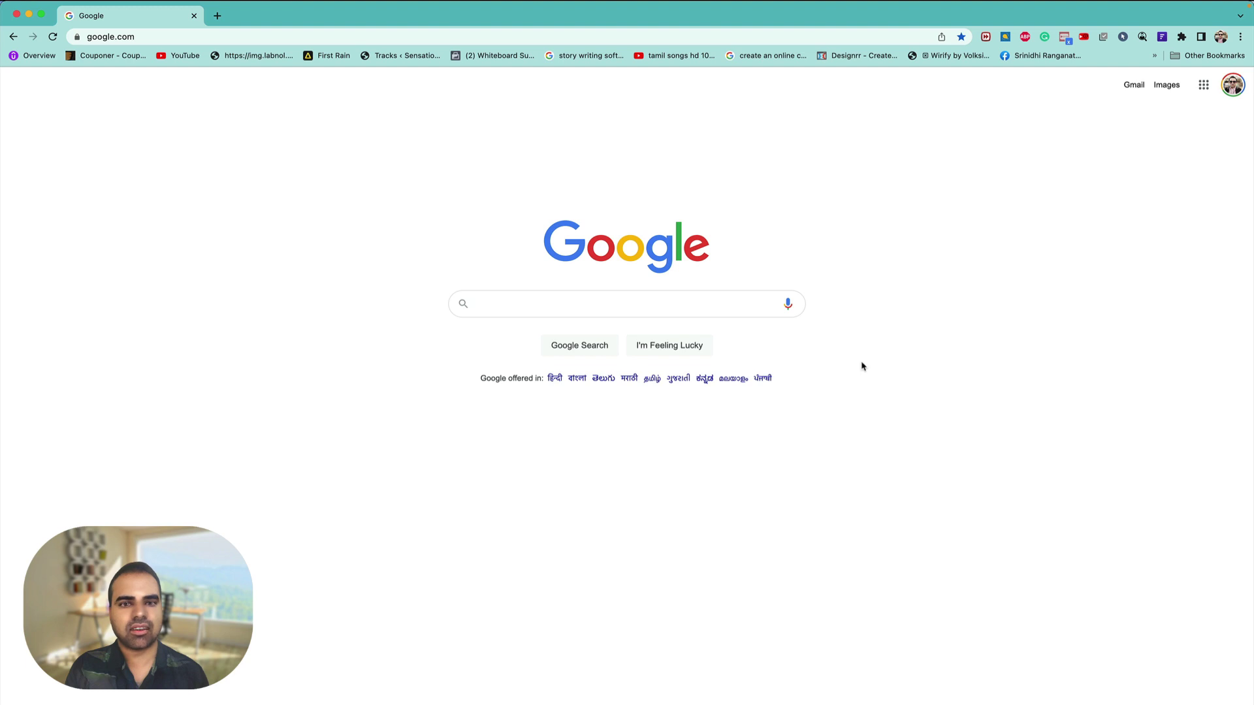
Drop the Google query and load the Text to image store page from a pasted address.
left_click(719, 307)
type("conv")
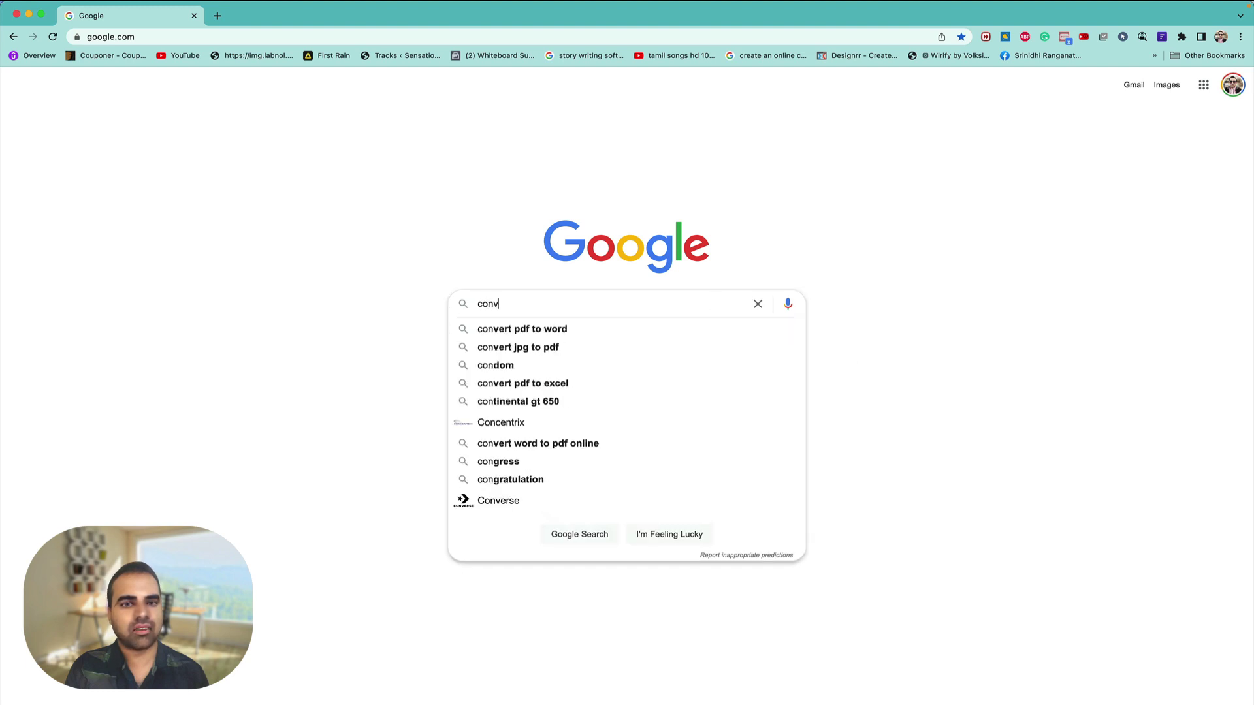
type("ert text to i")
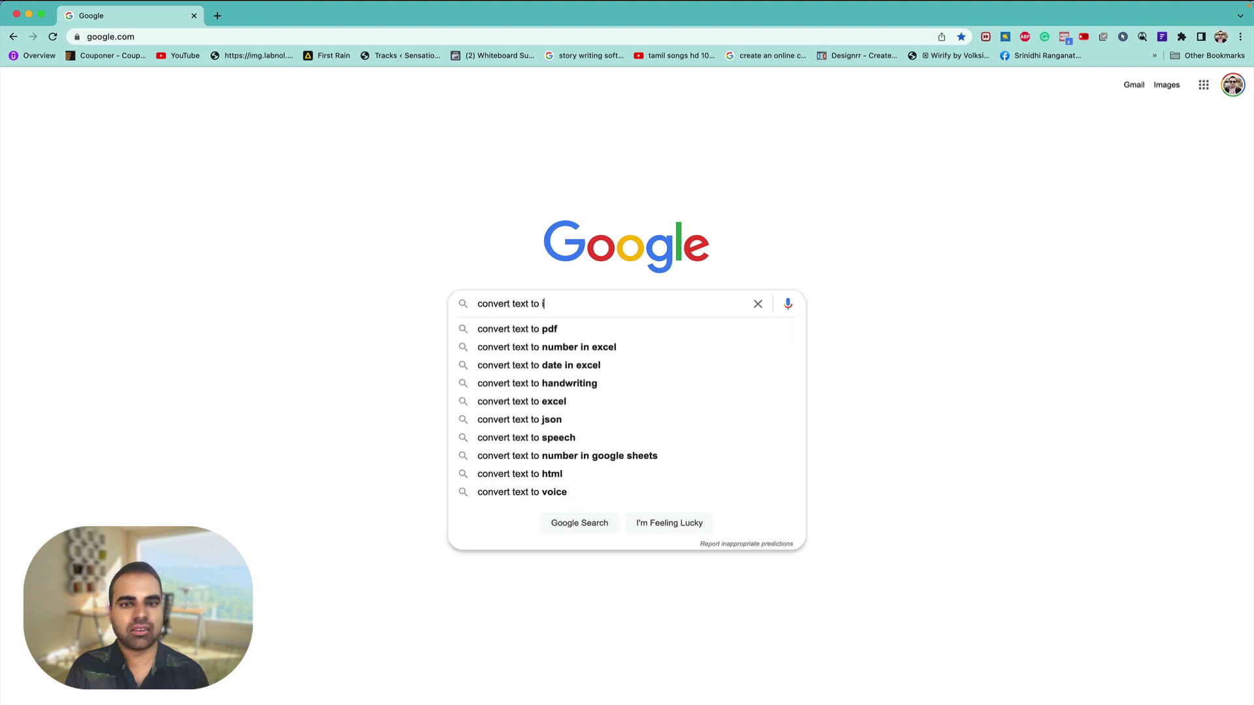
type("mage in minutes..")
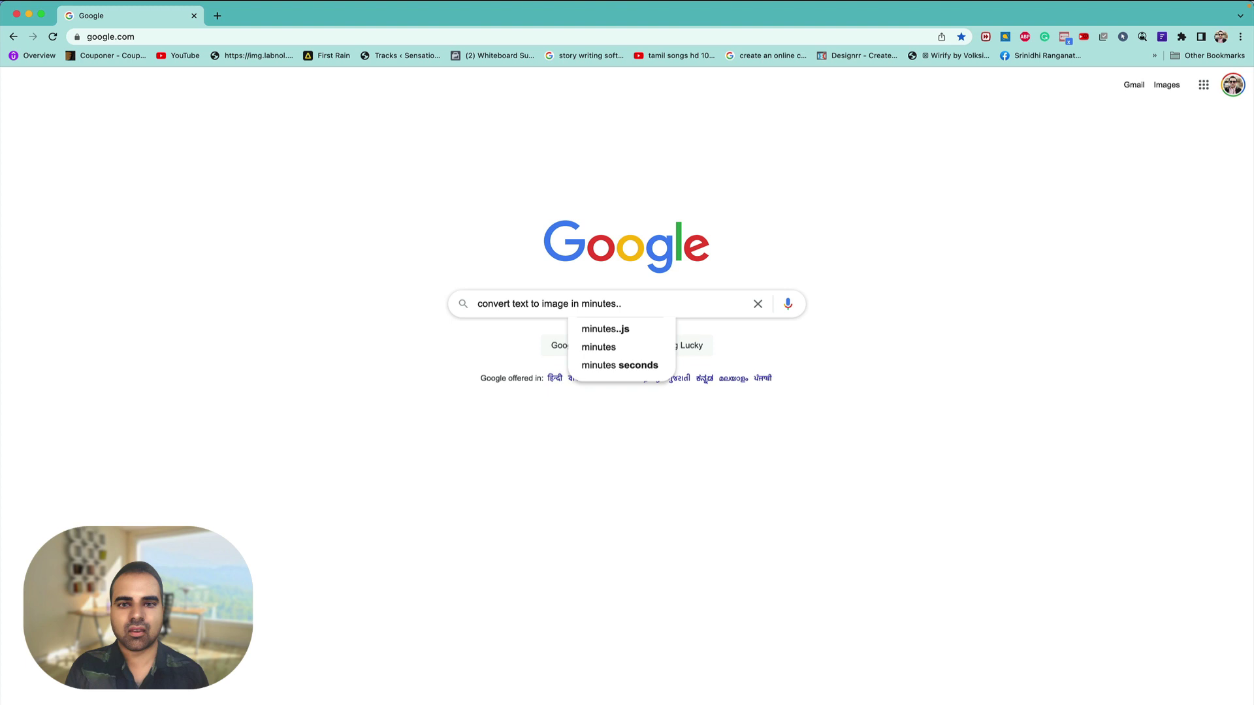
type("the graphic design")
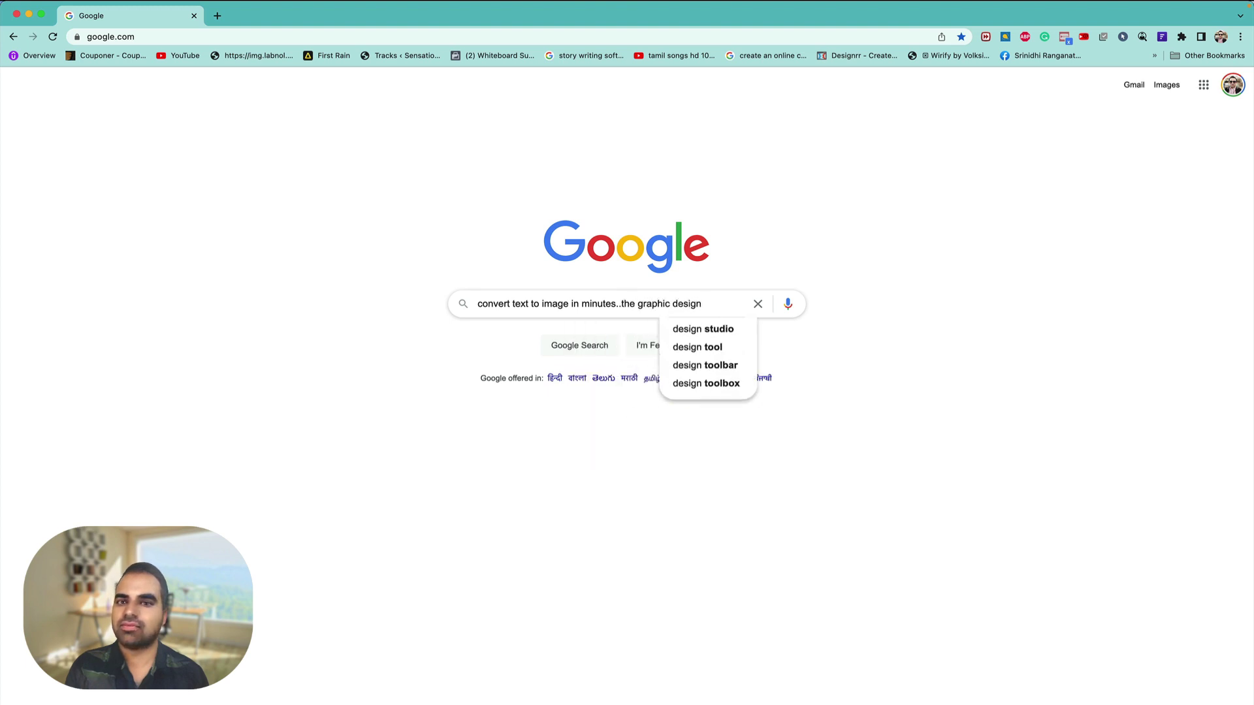
type(" field ")
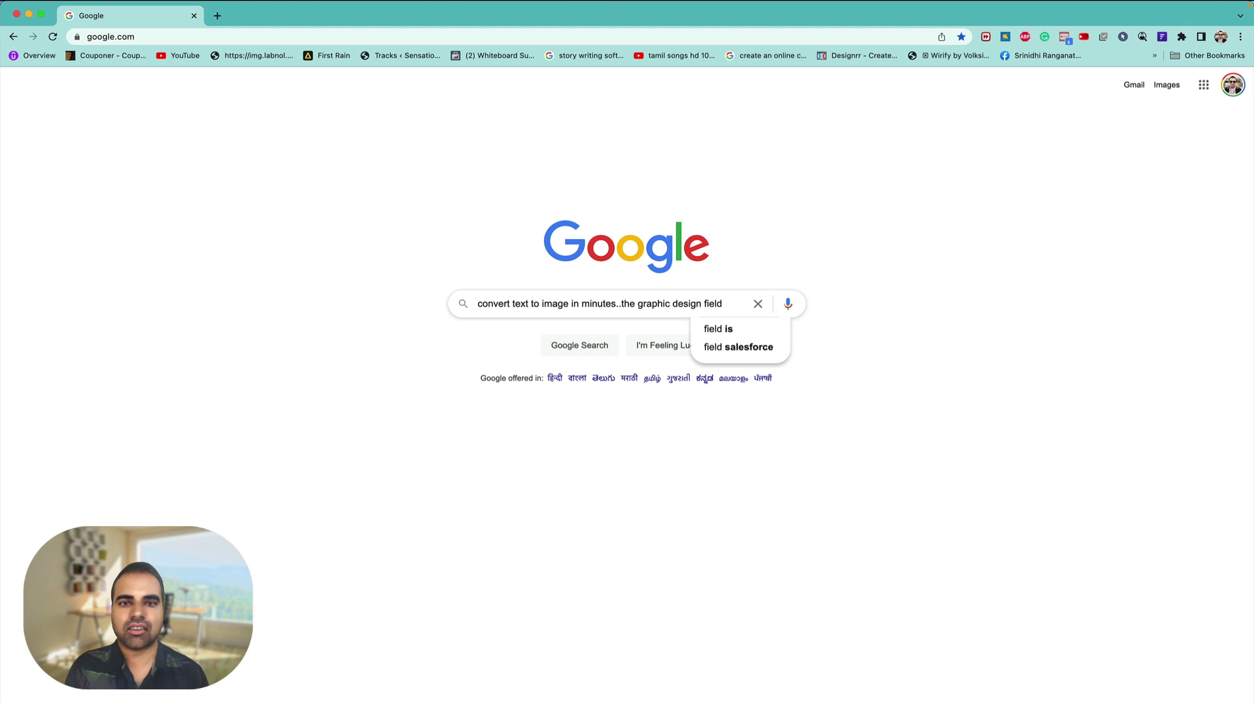
type("take over it")
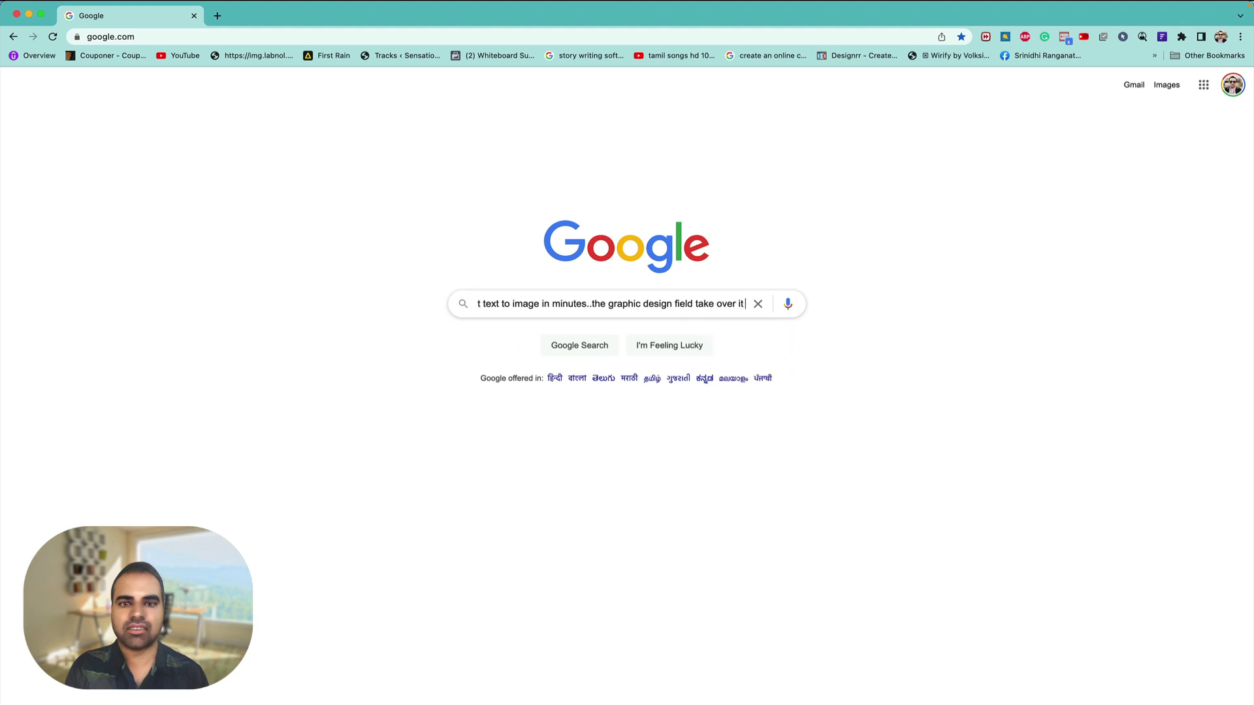
type(" by storm")
key("super+a")
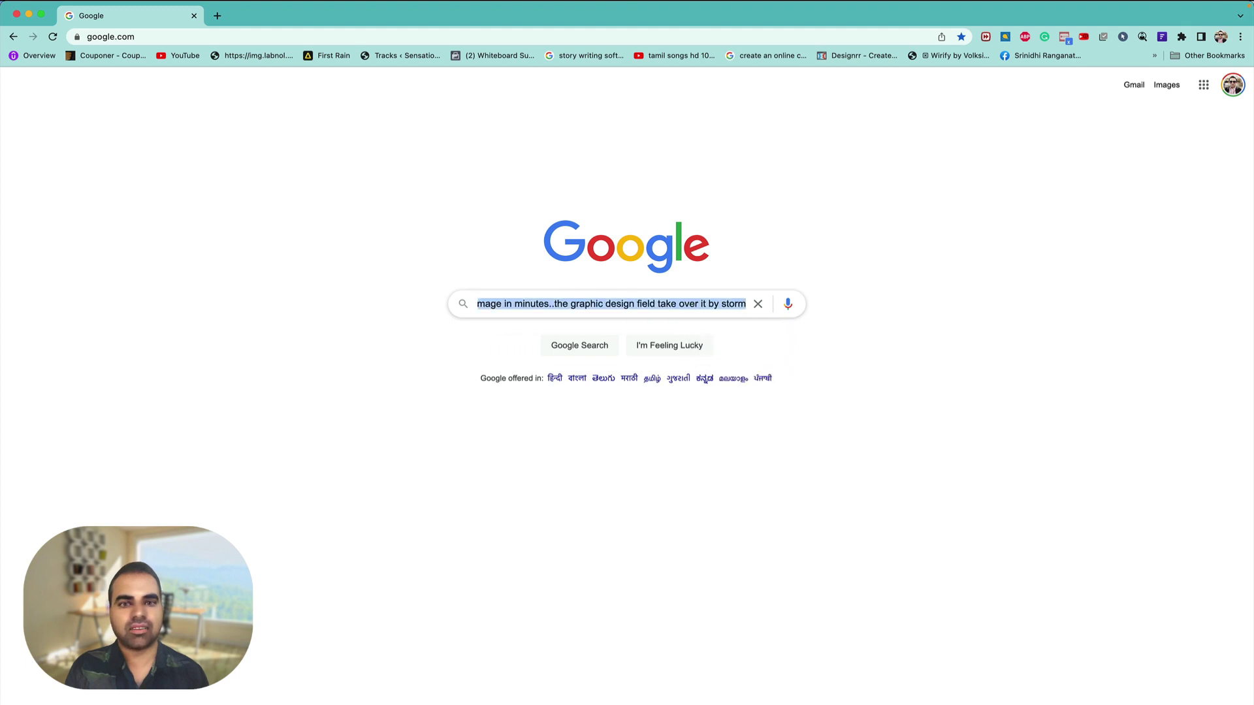
key("super+x")
left_click(632, 38)
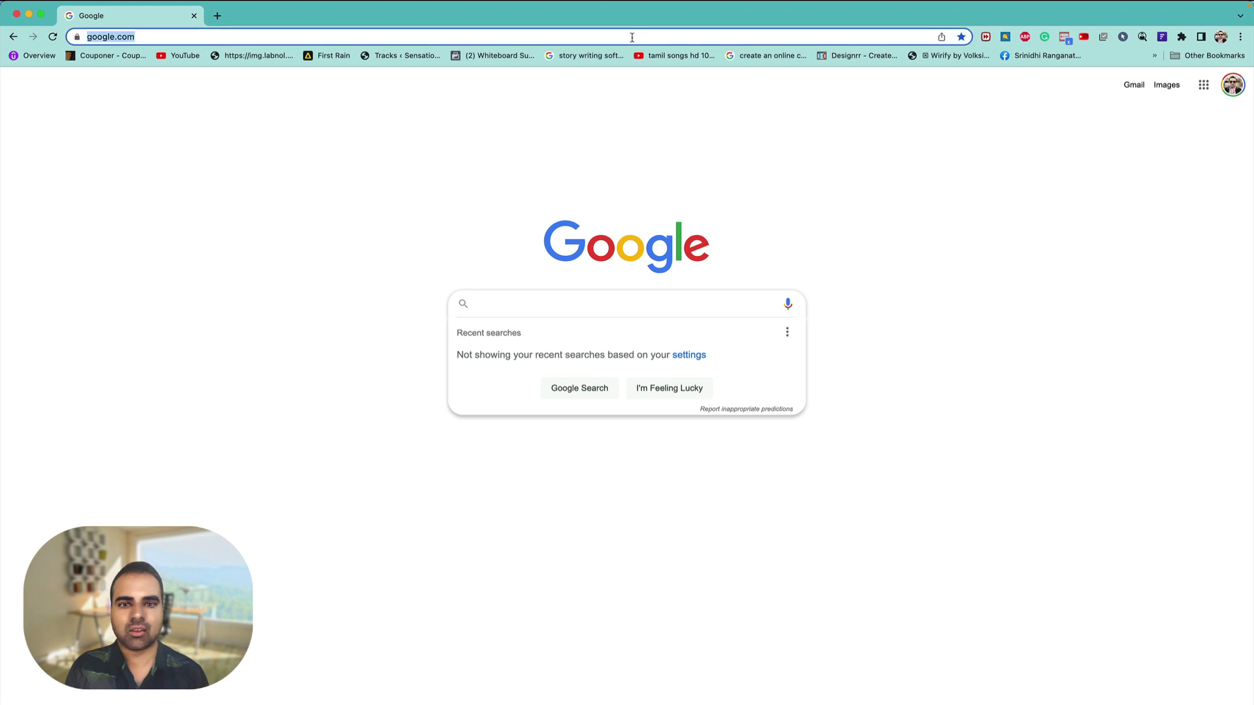
key("super+v")
key("Return")
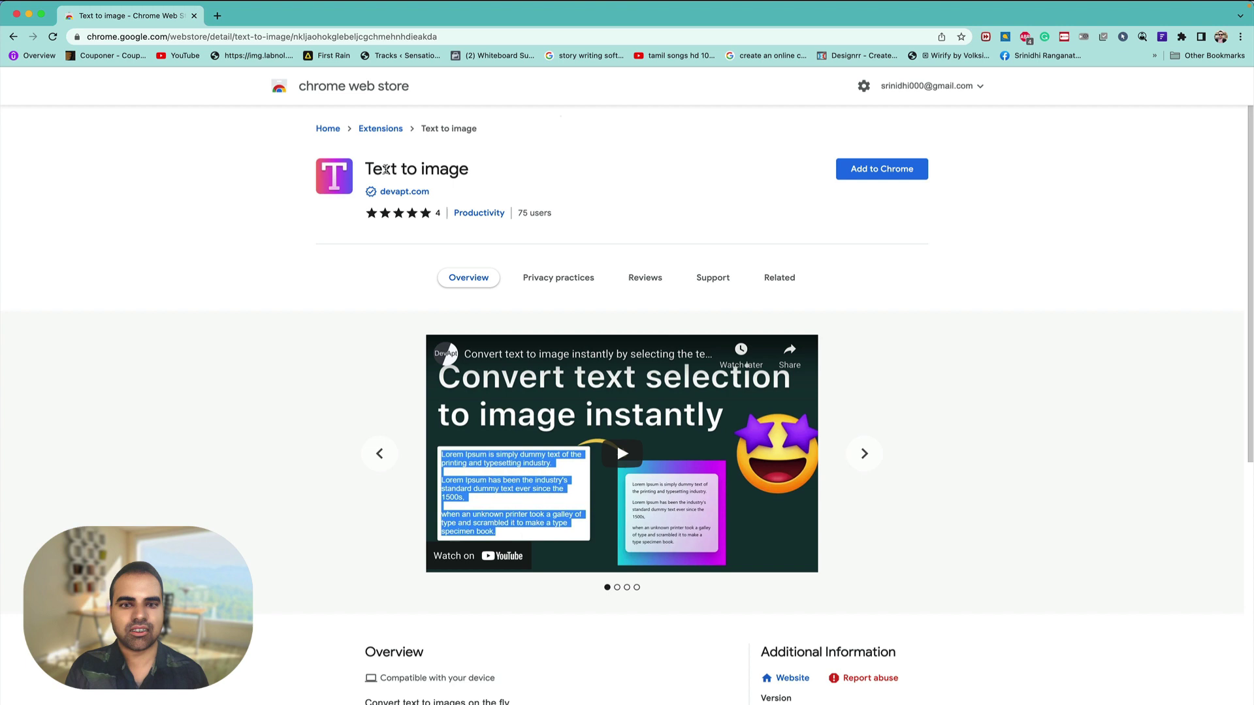
Search the store's extensions for 'text to image' and open the devapt.com Text to image result.
left_click_drag(365, 169, 463, 170)
left_click(381, 129)
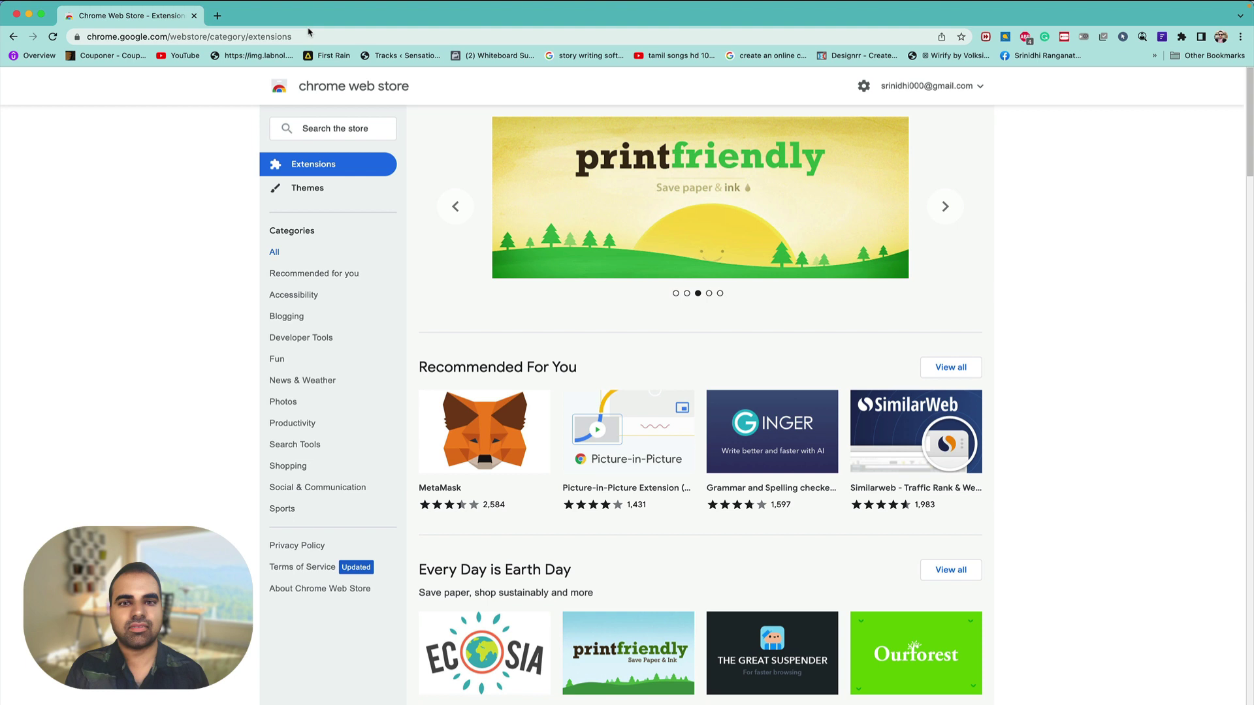
left_click(249, 37)
left_click(340, 128)
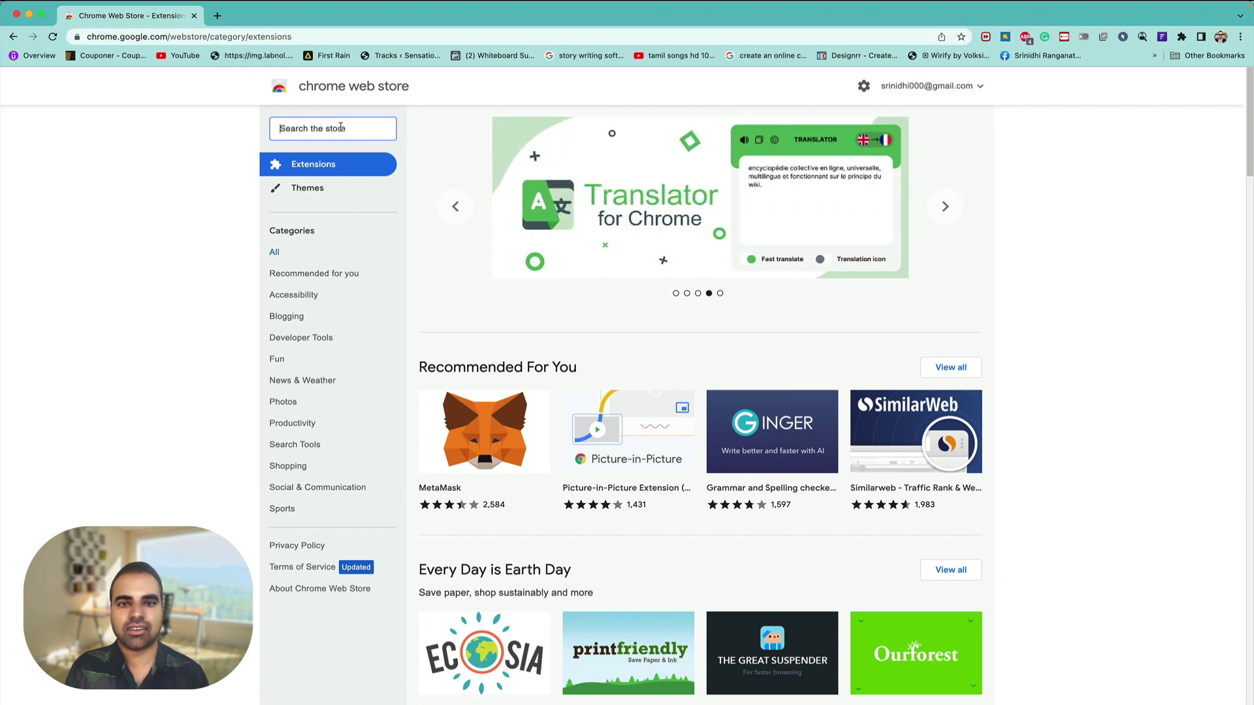
type("text ")
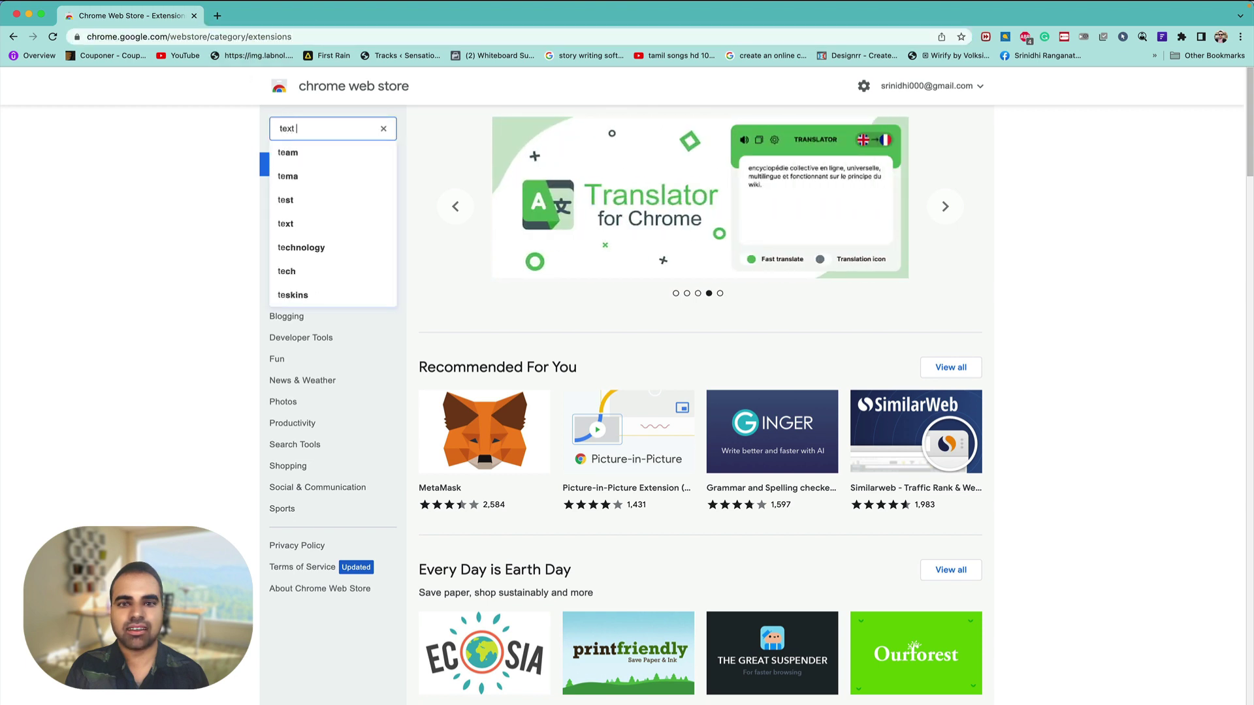
type("to image")
key("Return")
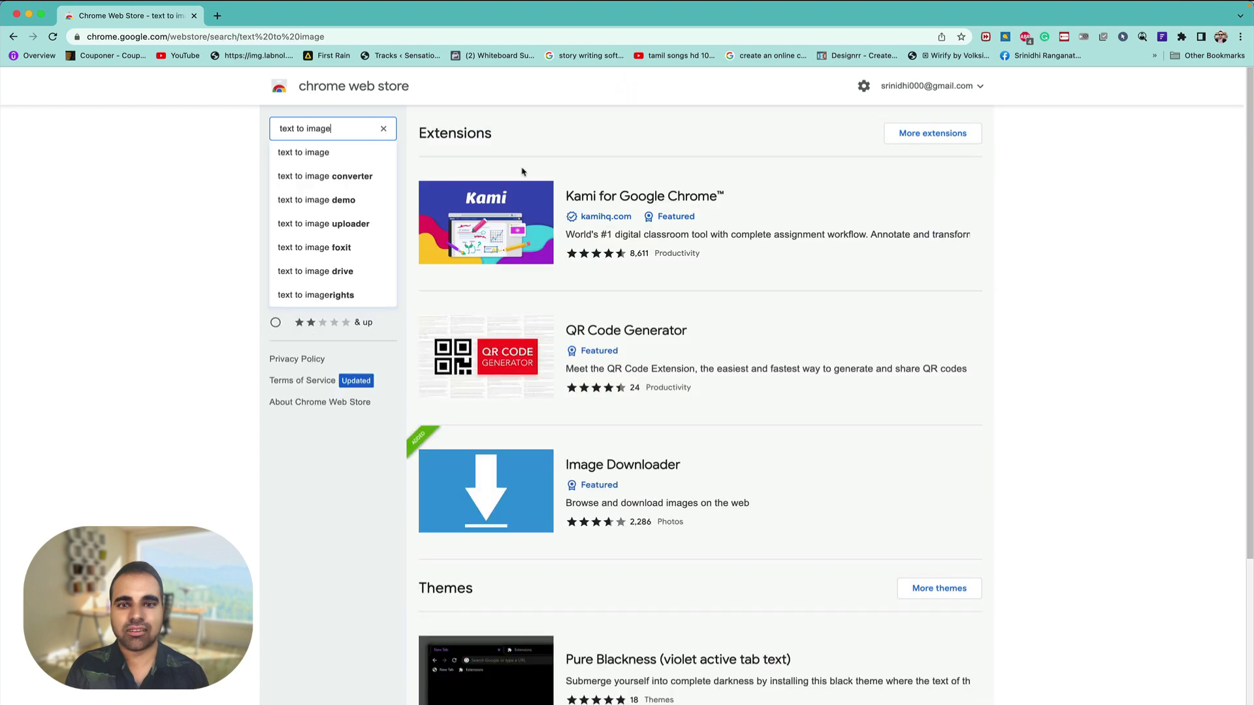
left_click(952, 134)
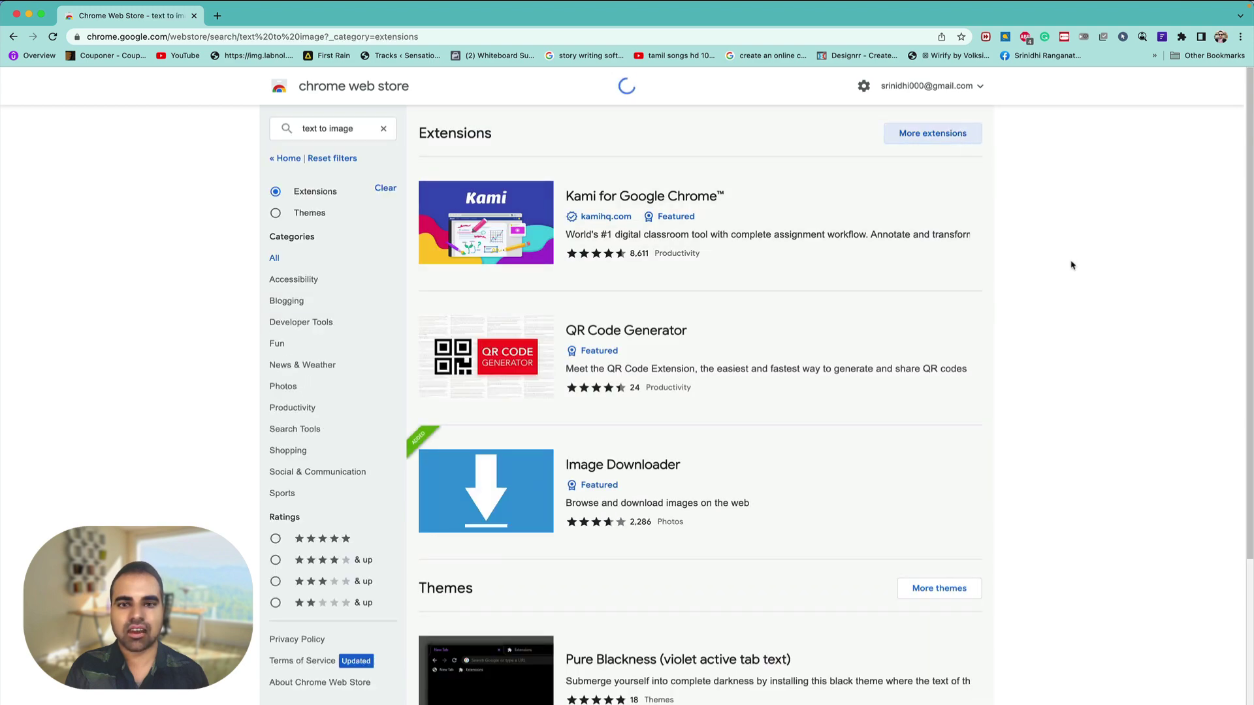
scroll(1103, 281, "down", 2)
scroll(1103, 284, "down", 1)
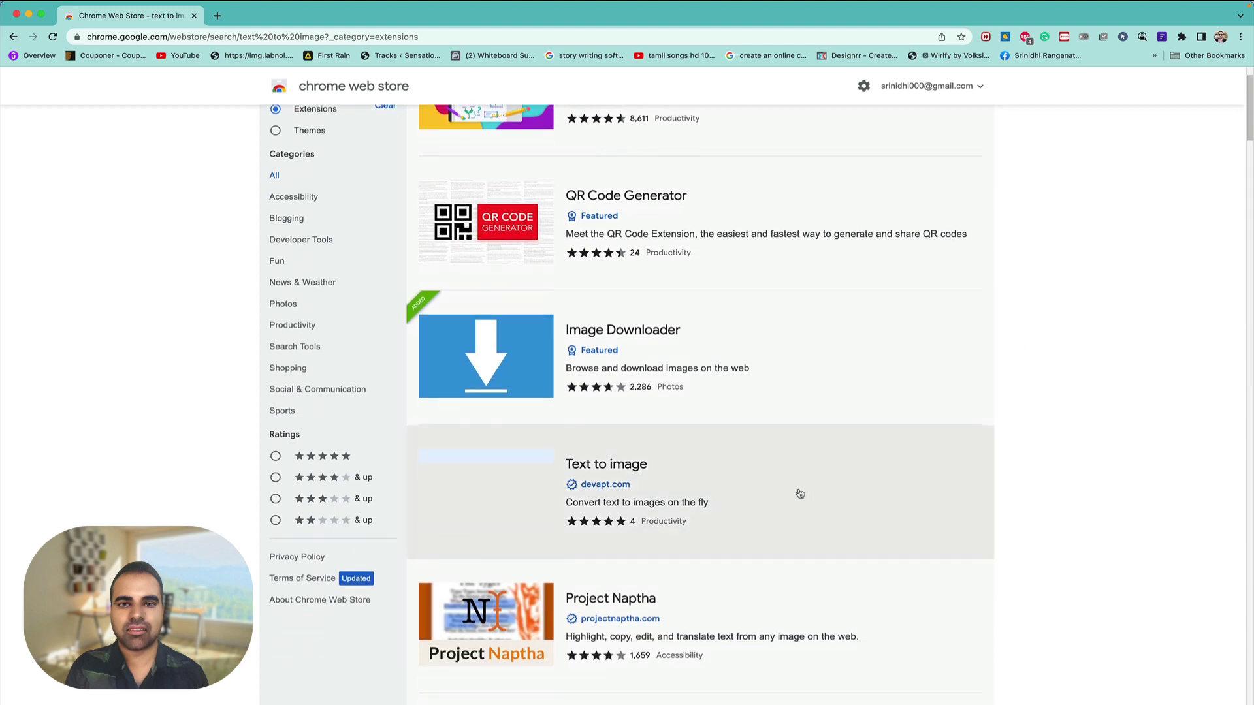
left_click(702, 482)
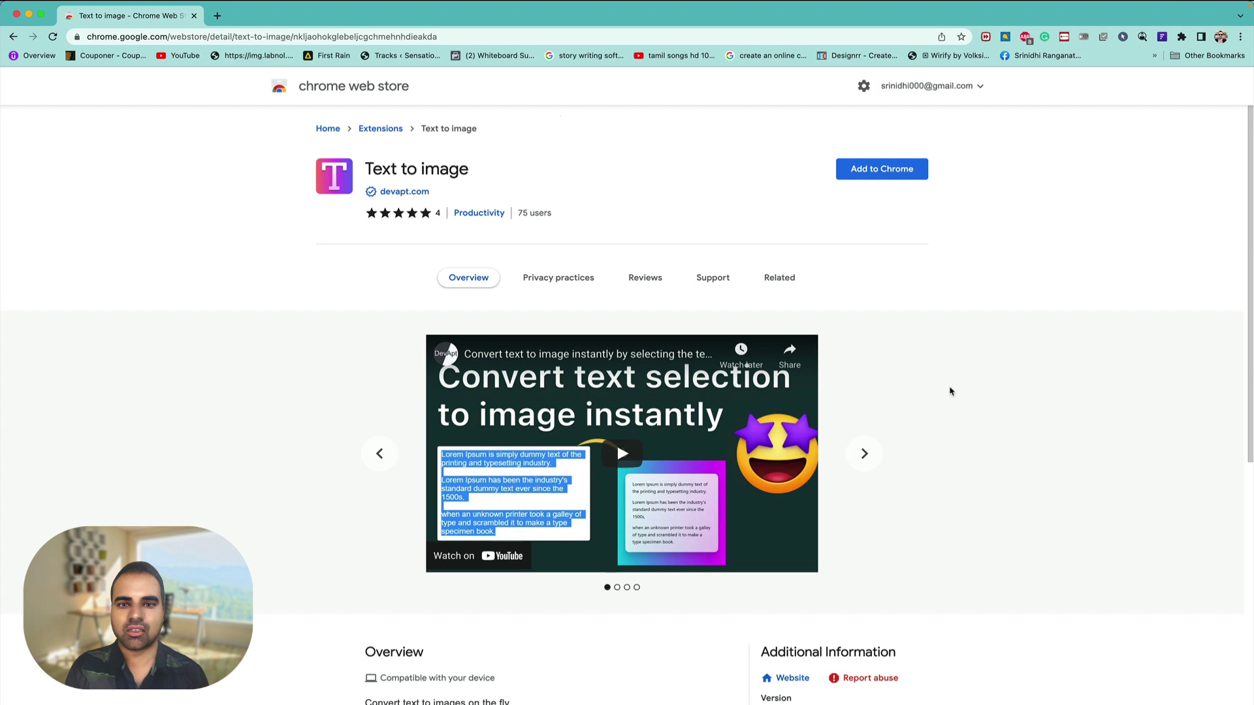
Cycle through the extension's screenshots on its store page.
left_click(863, 457)
left_click(862, 457)
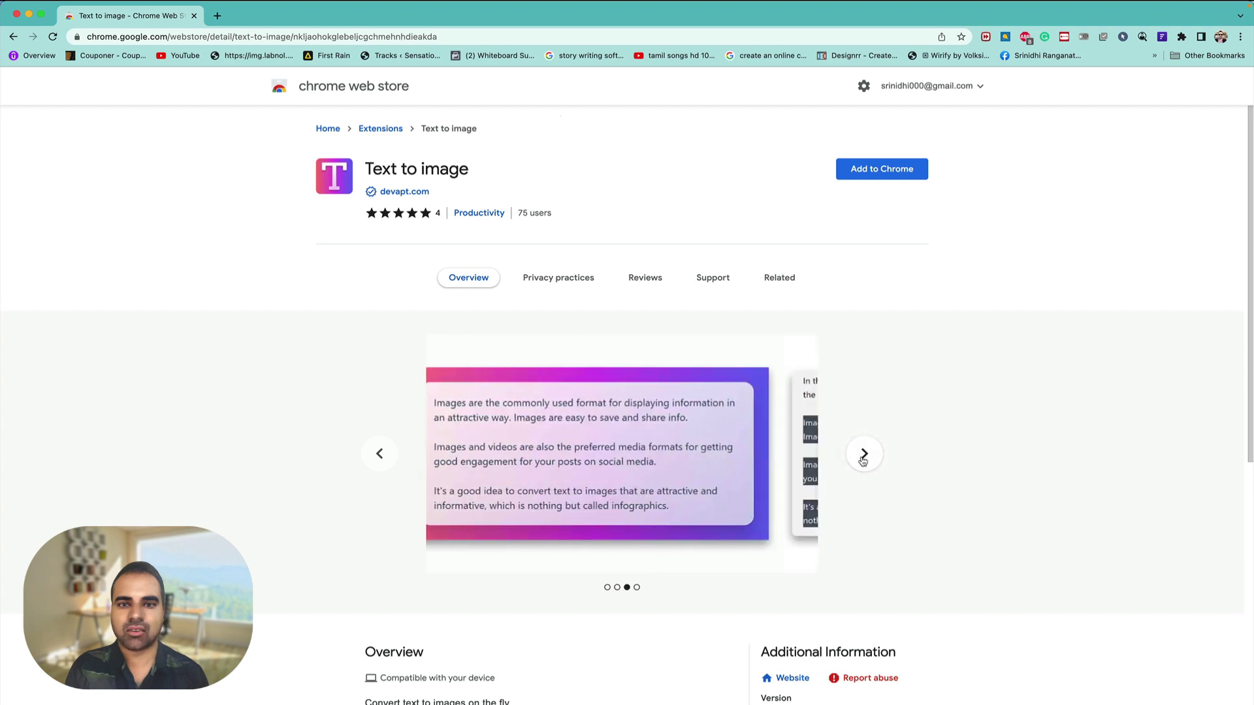
left_click(862, 457)
left_click(862, 457)
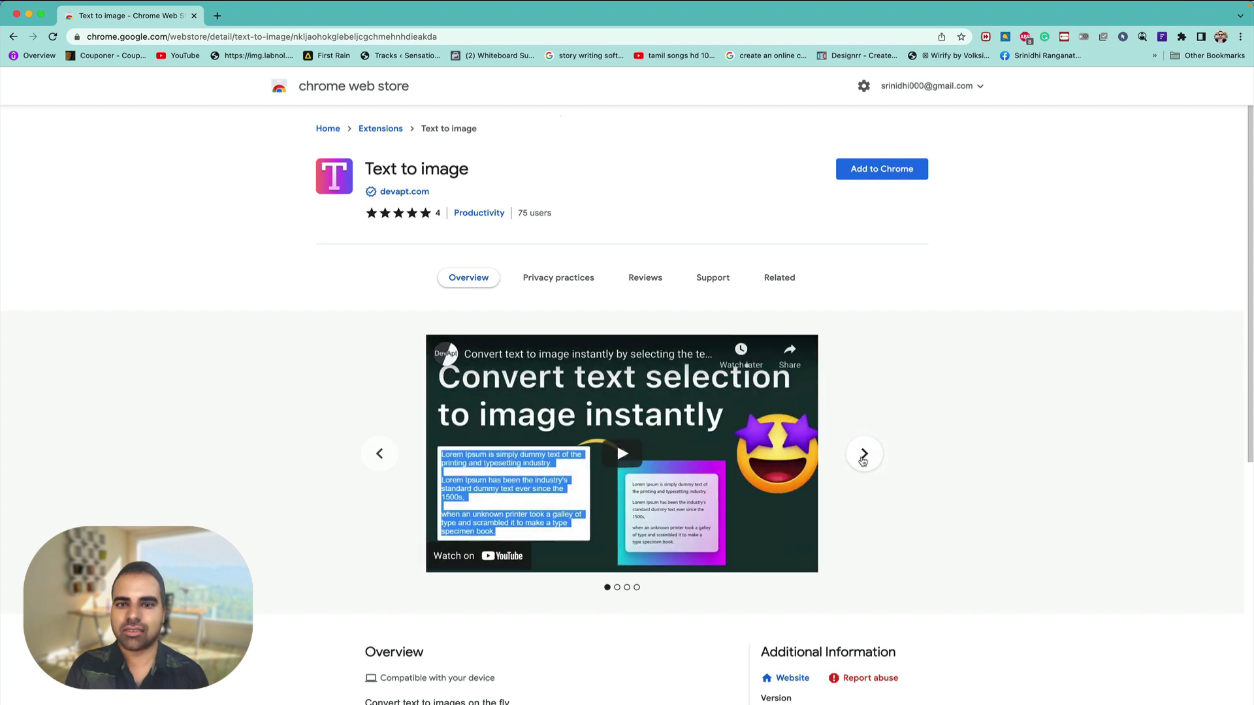
scroll(1003, 444, "down", 8)
scroll(1003, 444, "up", 8)
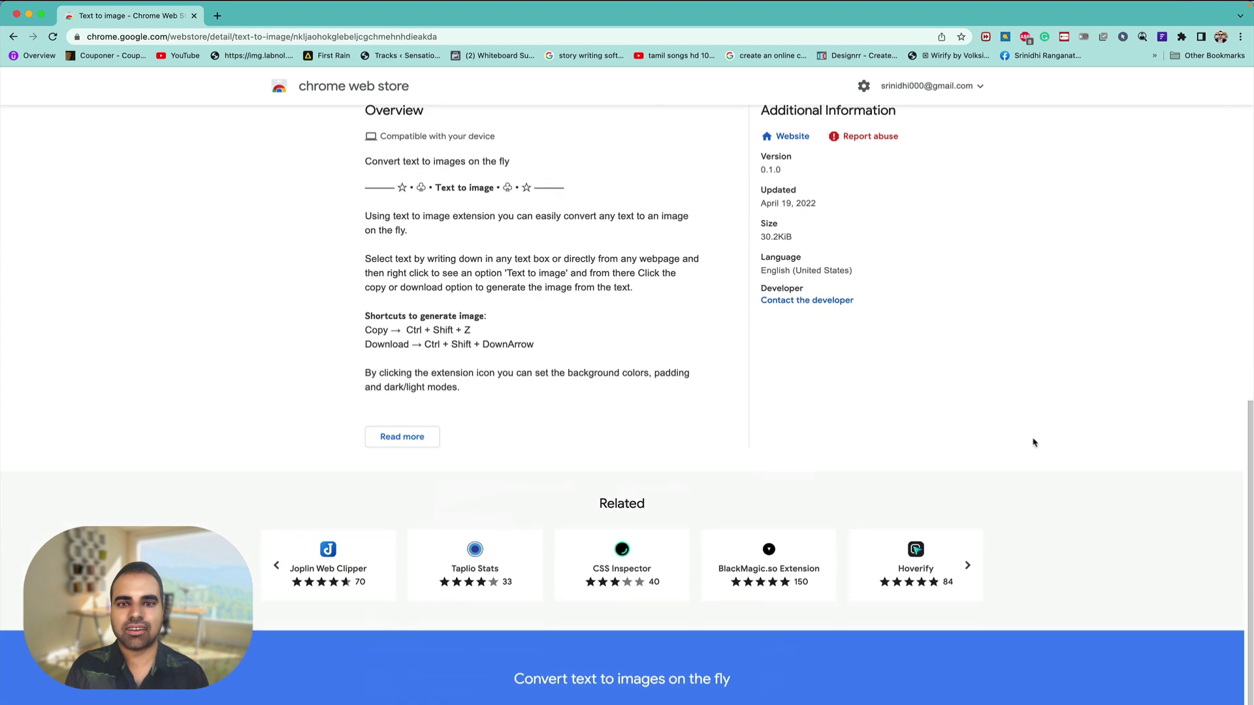
Add Text to image to Chrome and pin it to the toolbar.
left_click(897, 177)
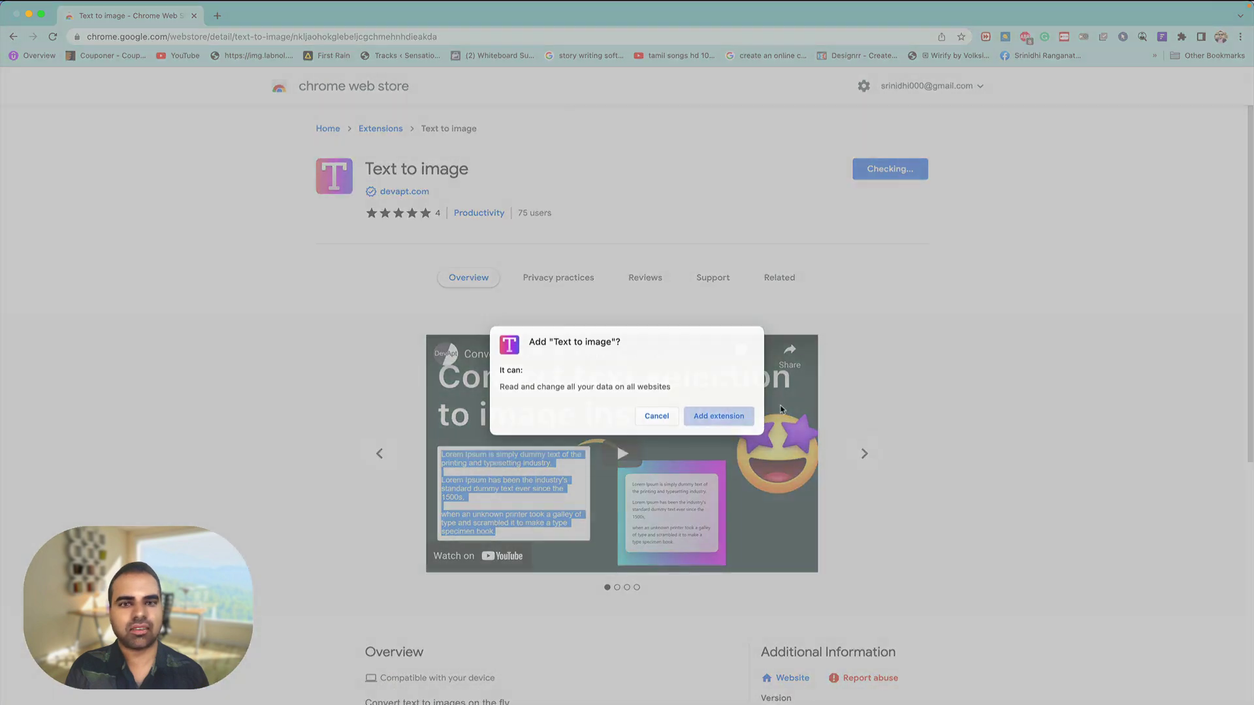
left_click(725, 416)
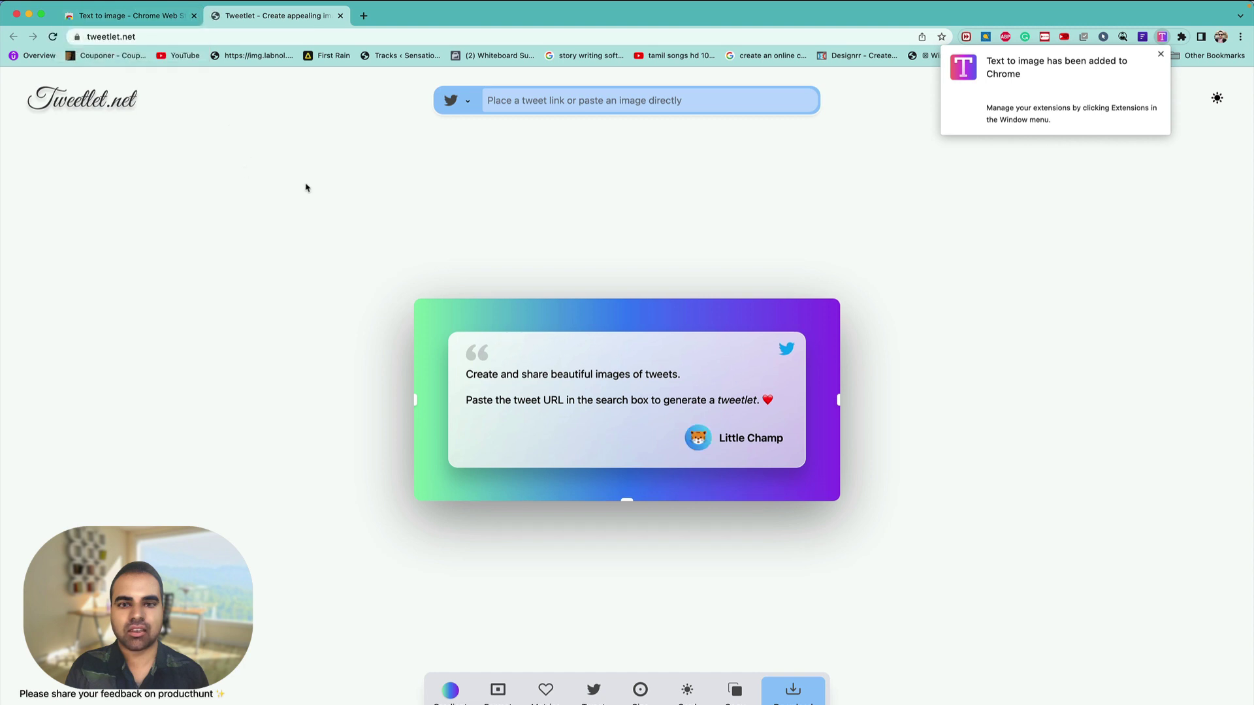
left_click(1181, 38)
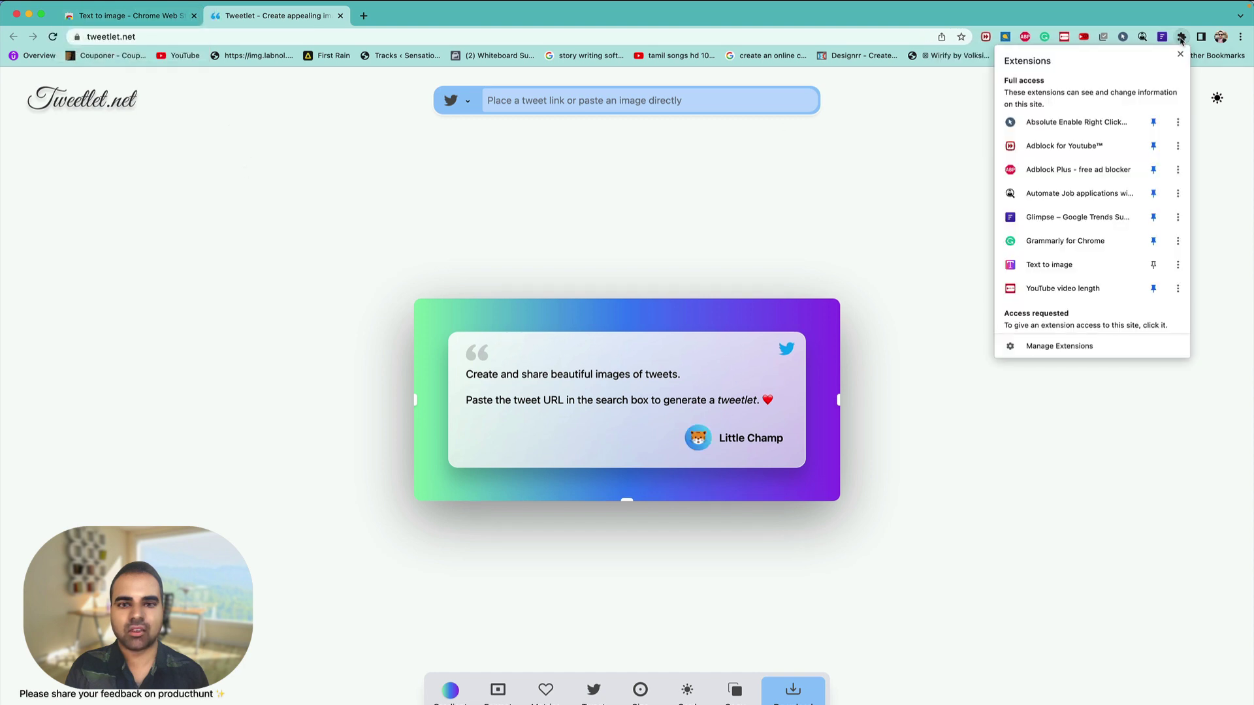
left_click(1160, 267)
left_click(1224, 245)
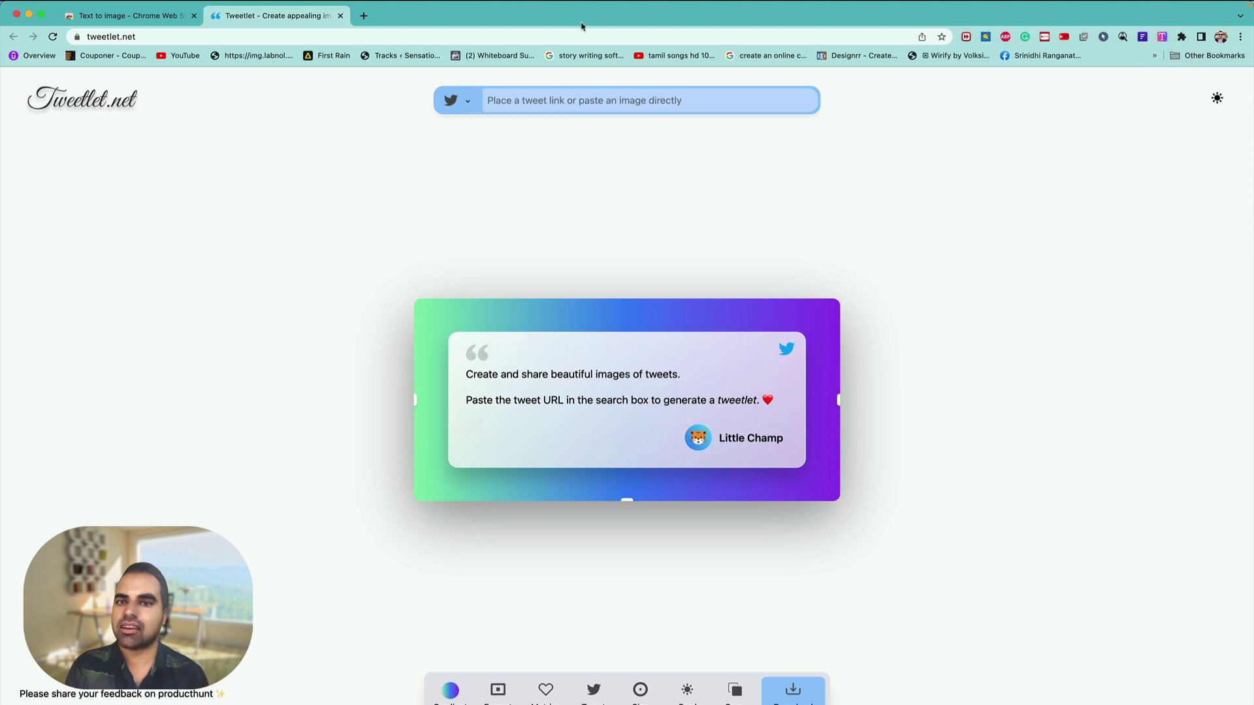
In a new google.com tab, reach the person's LinkedIn profile through an address-bar suggestion.
left_click(363, 16)
type("google.com")
key("Return")
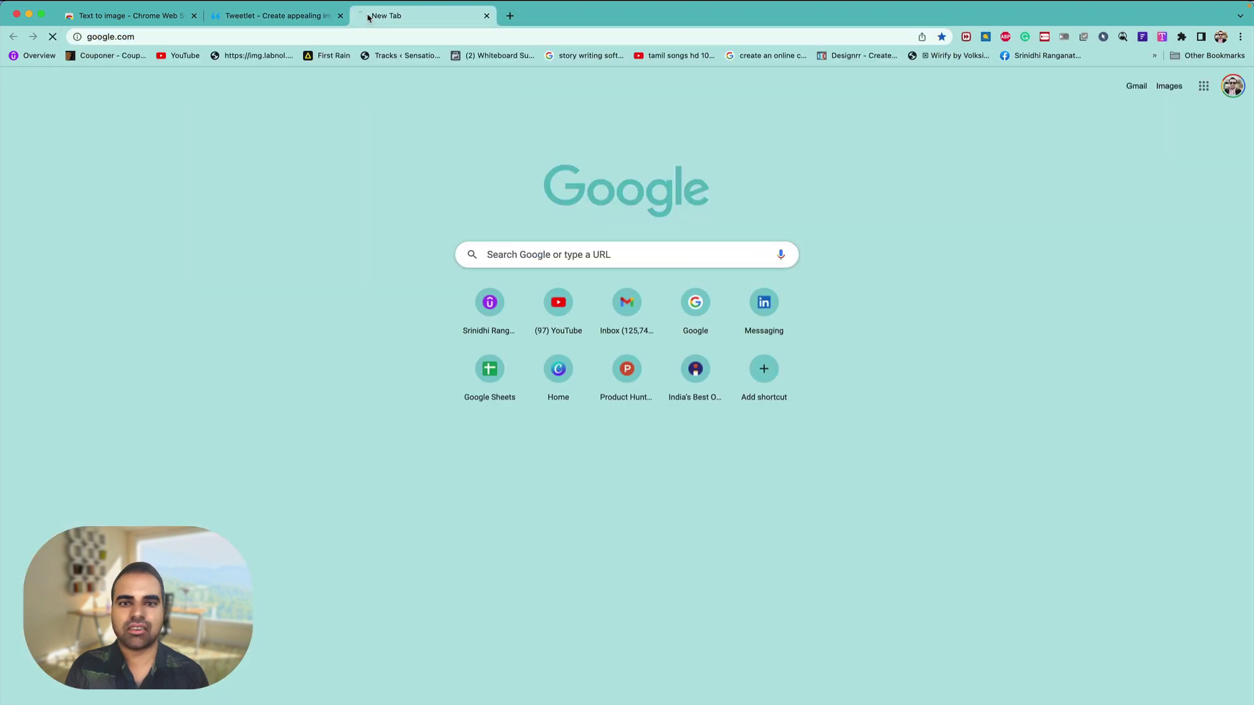
left_click(405, 36)
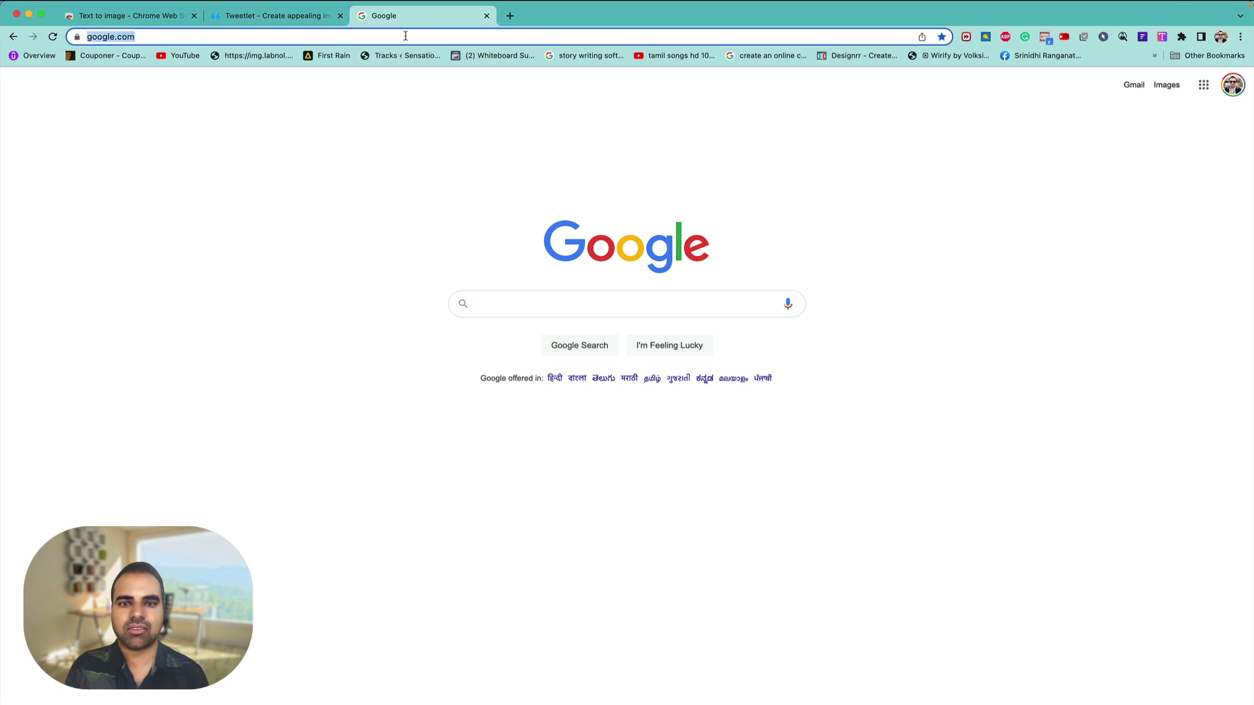
type("link")
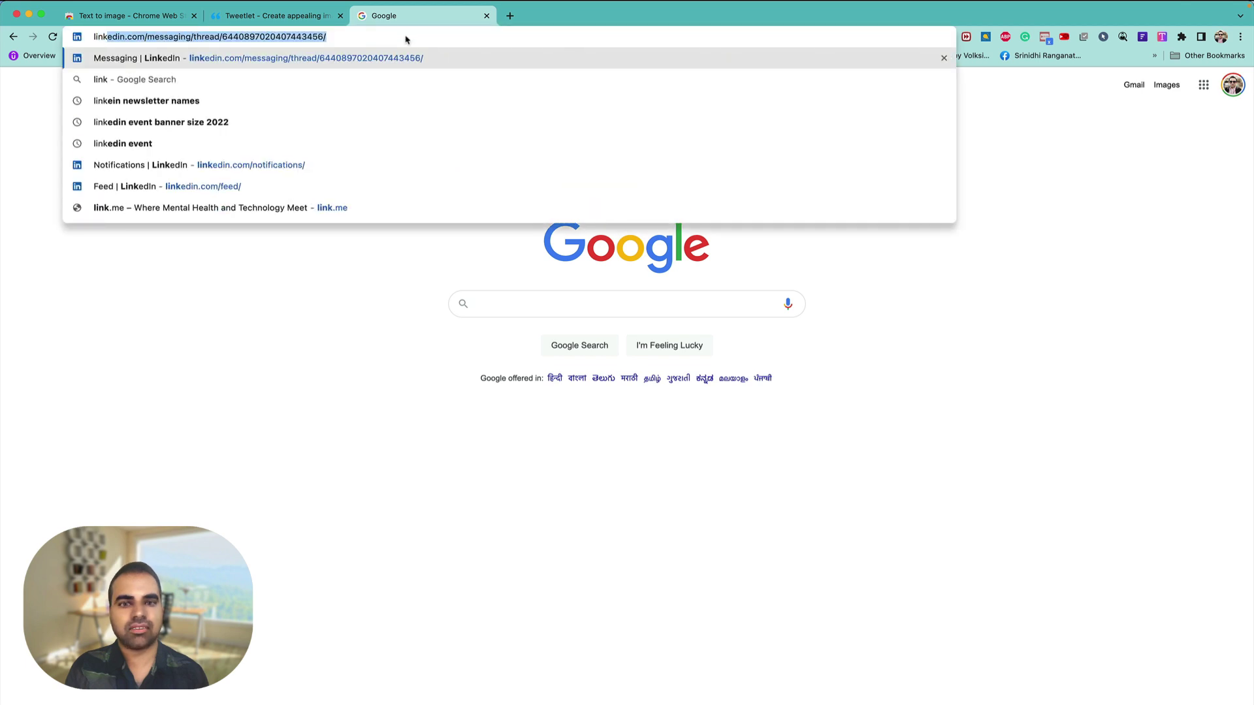
key("BackSpace")
key("BackSpace")
key("BackSpace")
key("BackSpace")
key("BackSpace")
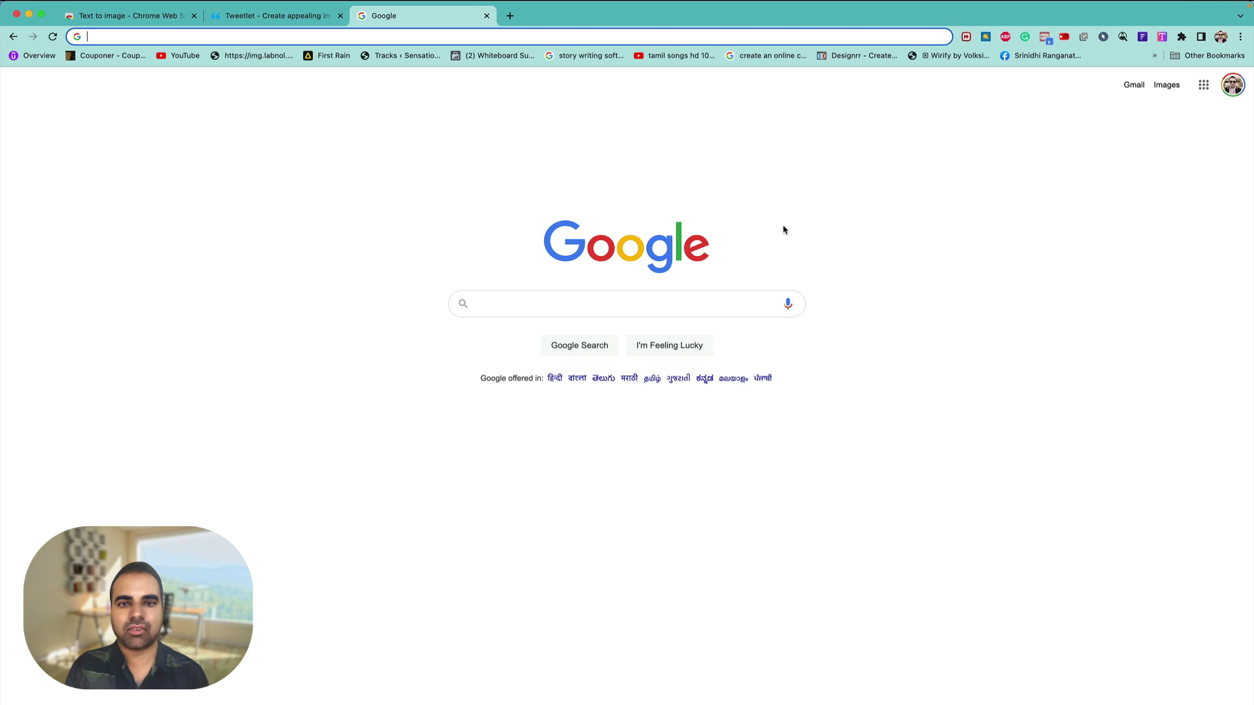
type("linkedin")
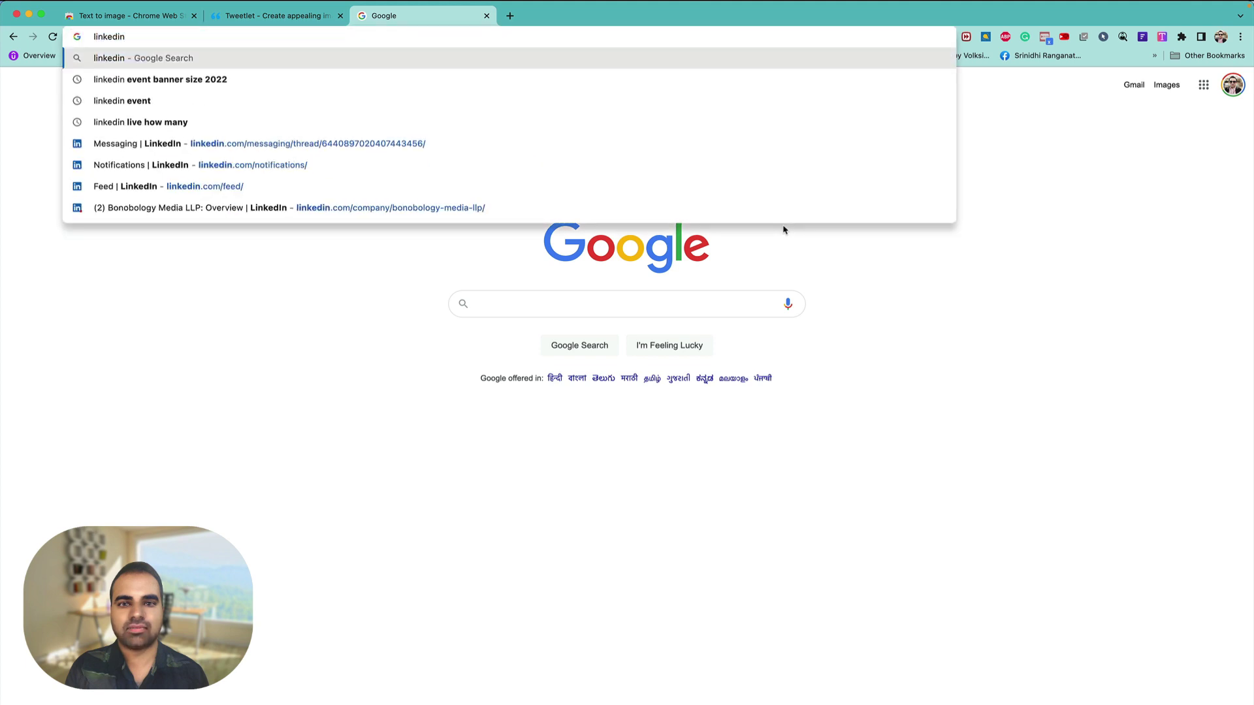
type(" srini")
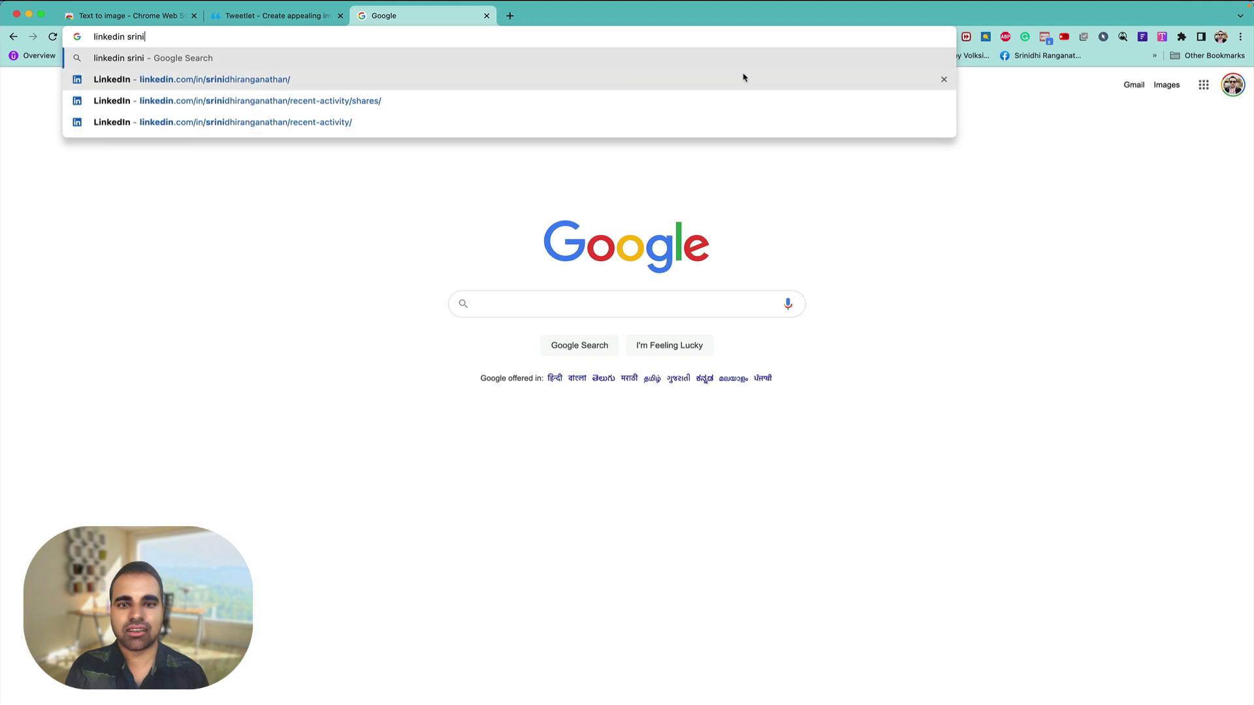
left_click(743, 78)
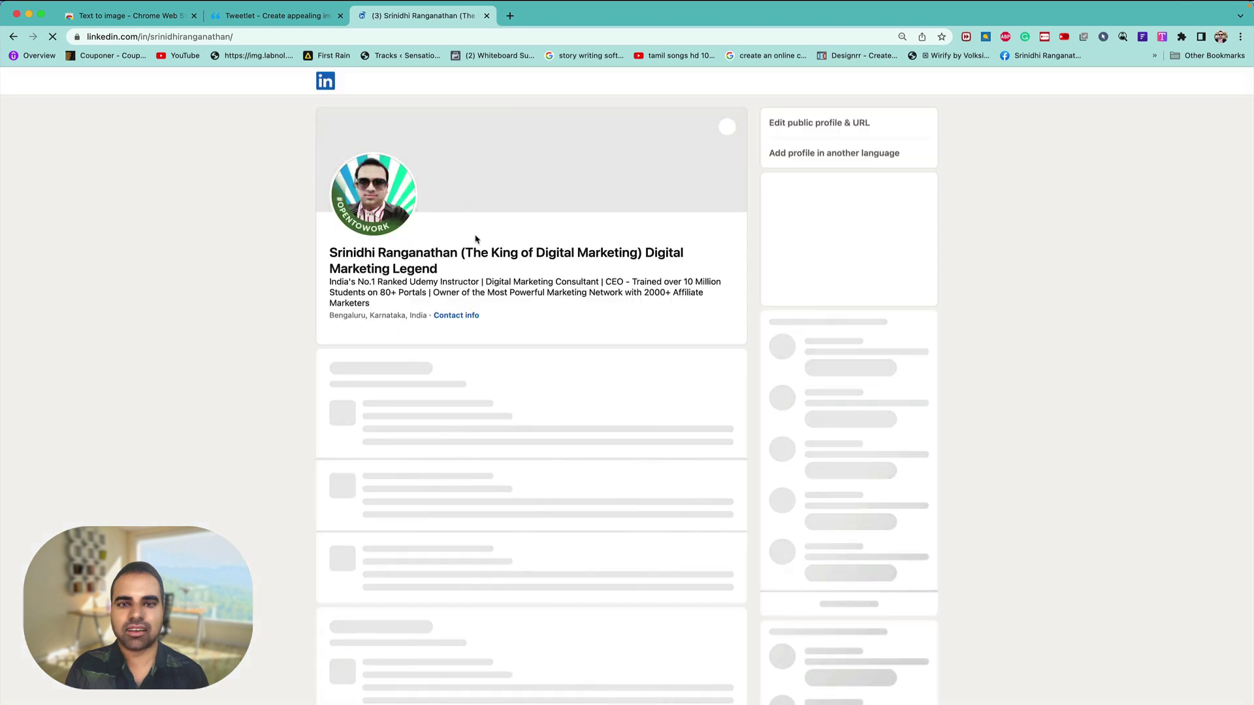
Scroll down to the About section and expand it with '...see more'.
scroll(475, 239, "down", 2)
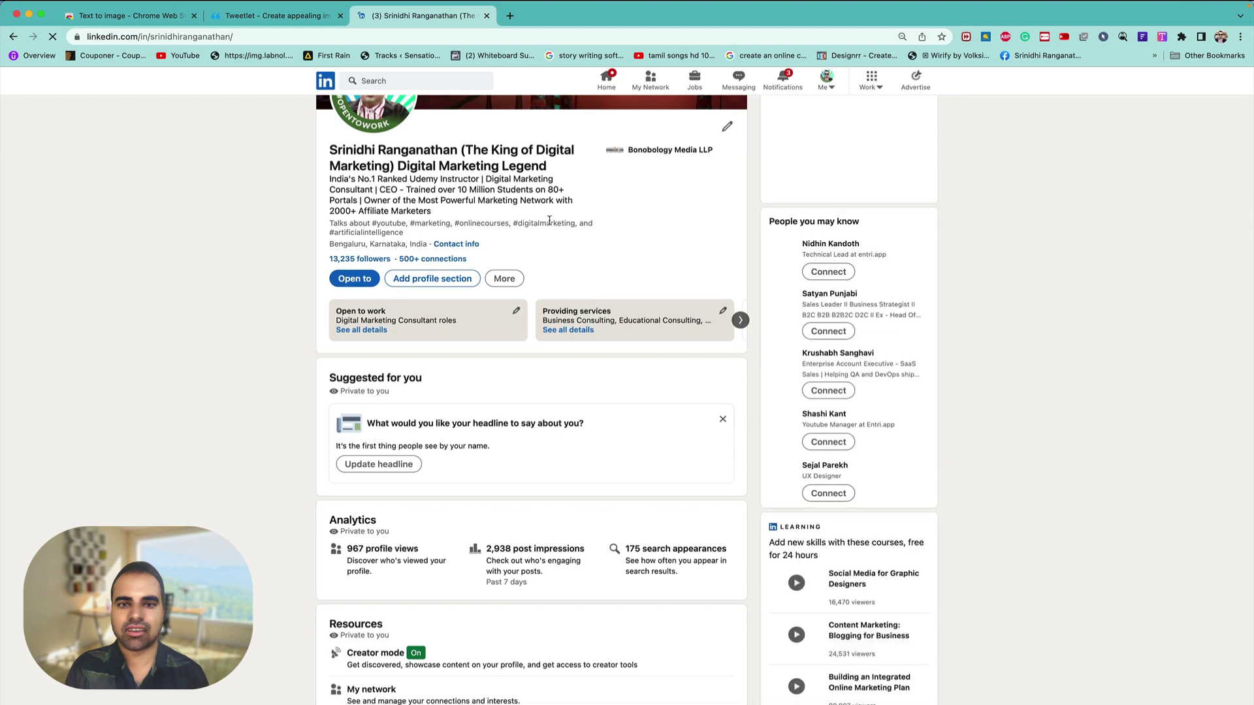
scroll(550, 224, "down", 8)
scroll(550, 223, "up", 10)
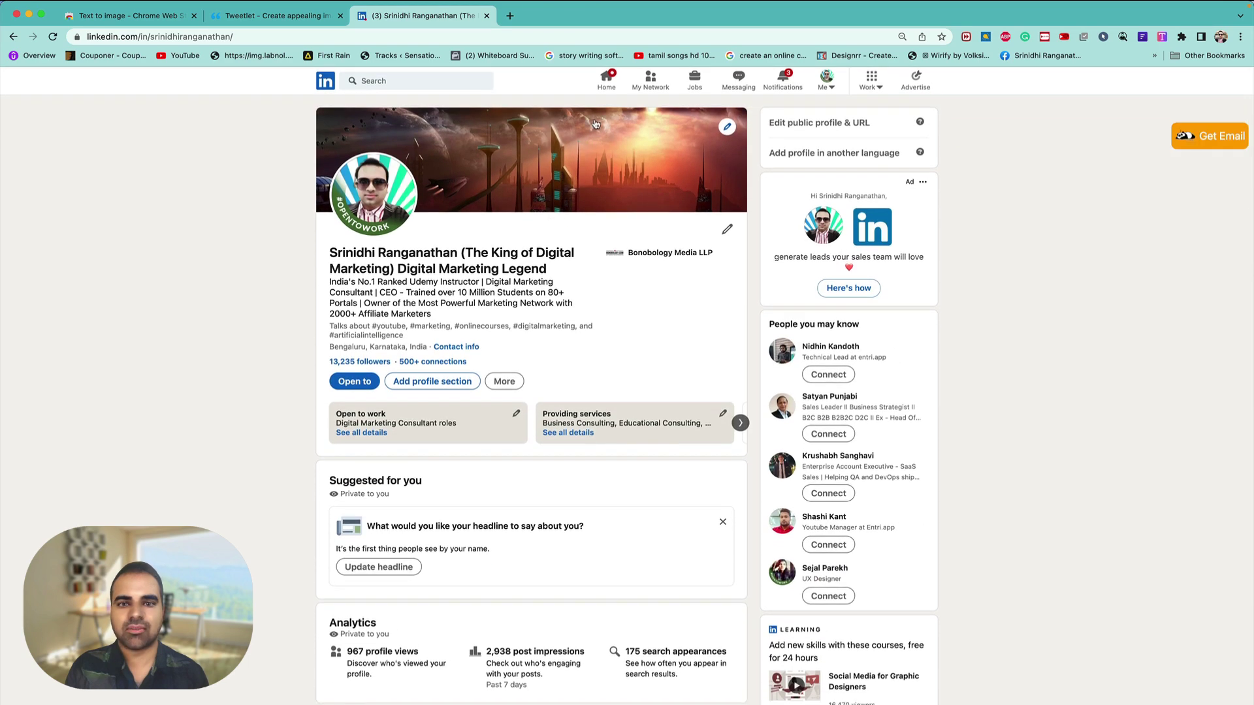
scroll(578, 269, "down", 10)
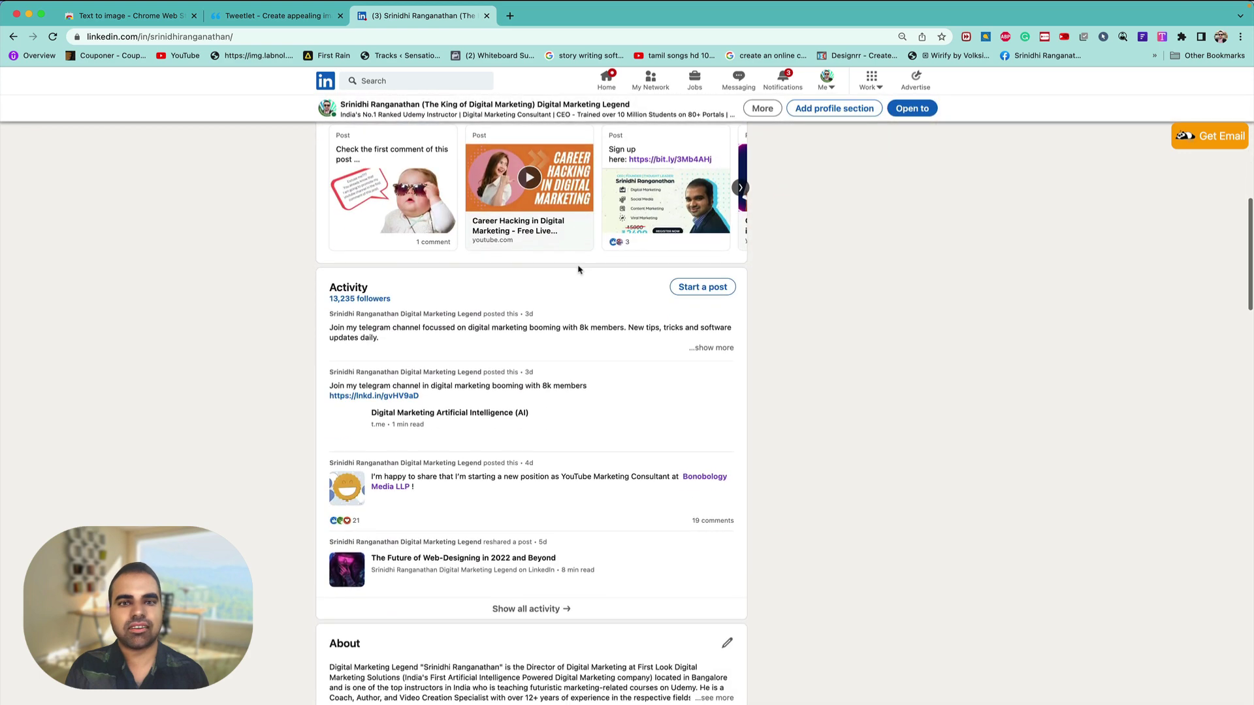
scroll(578, 269, "down", 2)
left_click(714, 436)
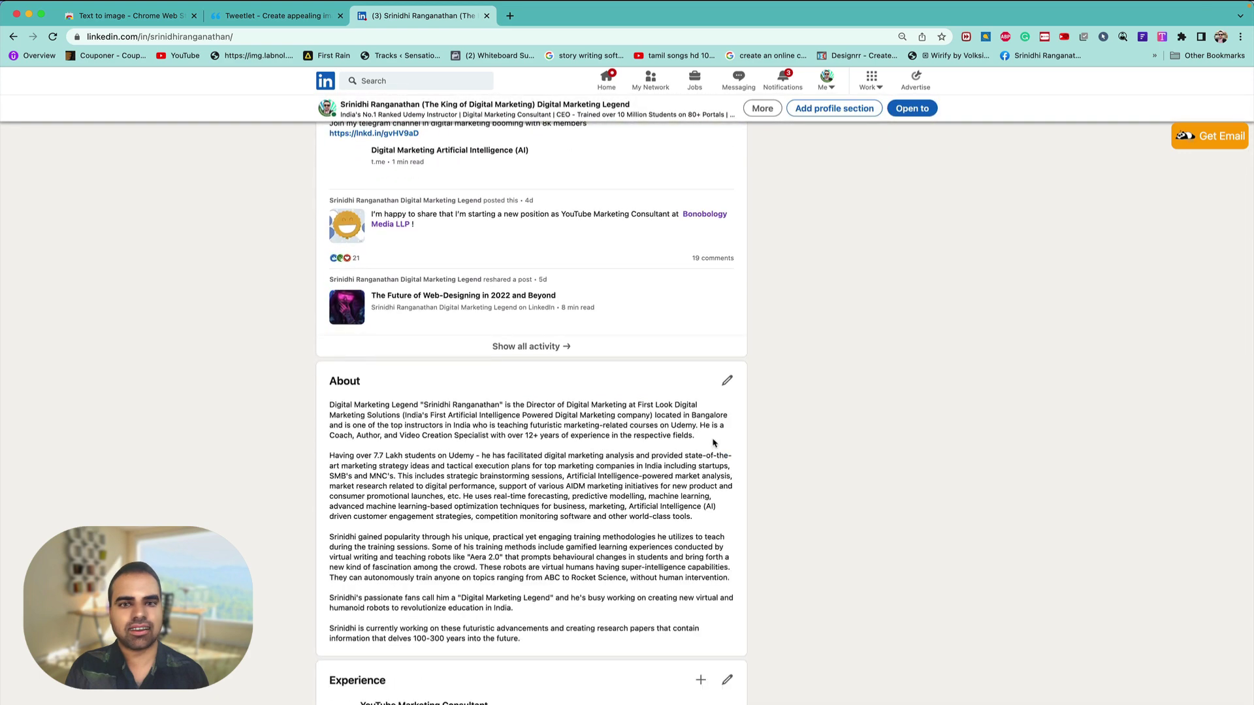
Select the first About paragraph and copy it as an image with Text to image.
left_click_drag(698, 425, 331, 405)
right_click(331, 406)
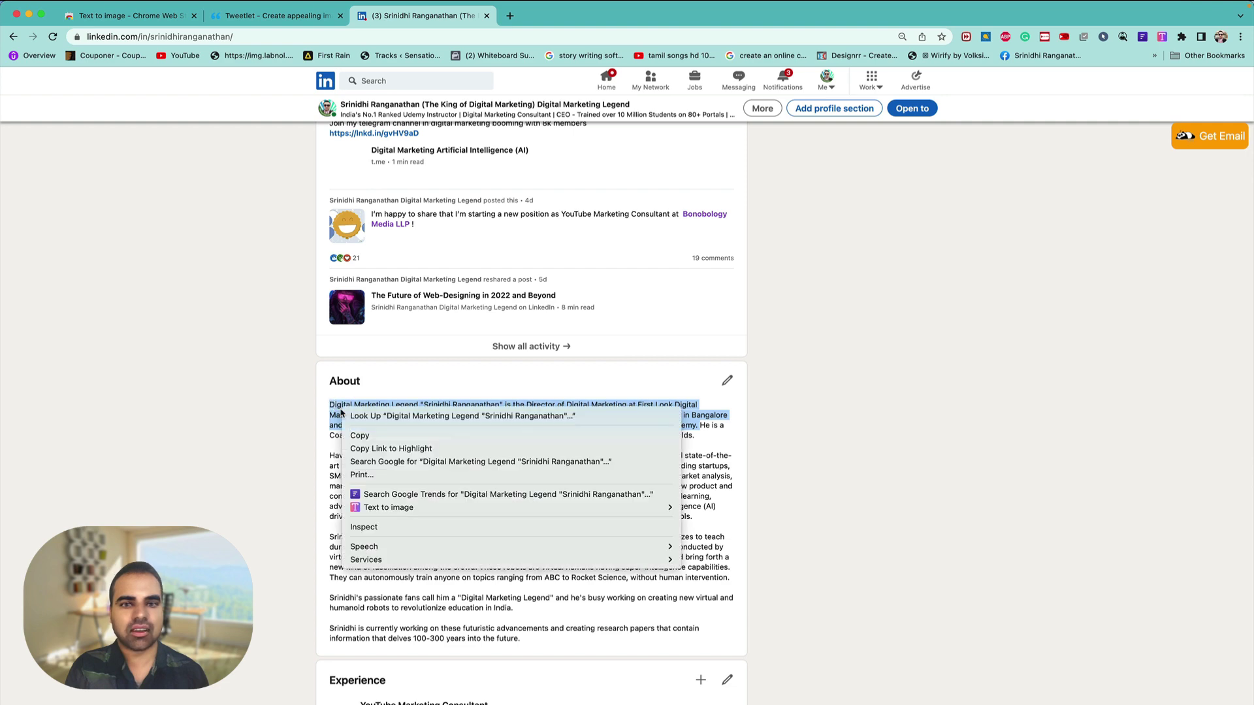
left_click(339, 409)
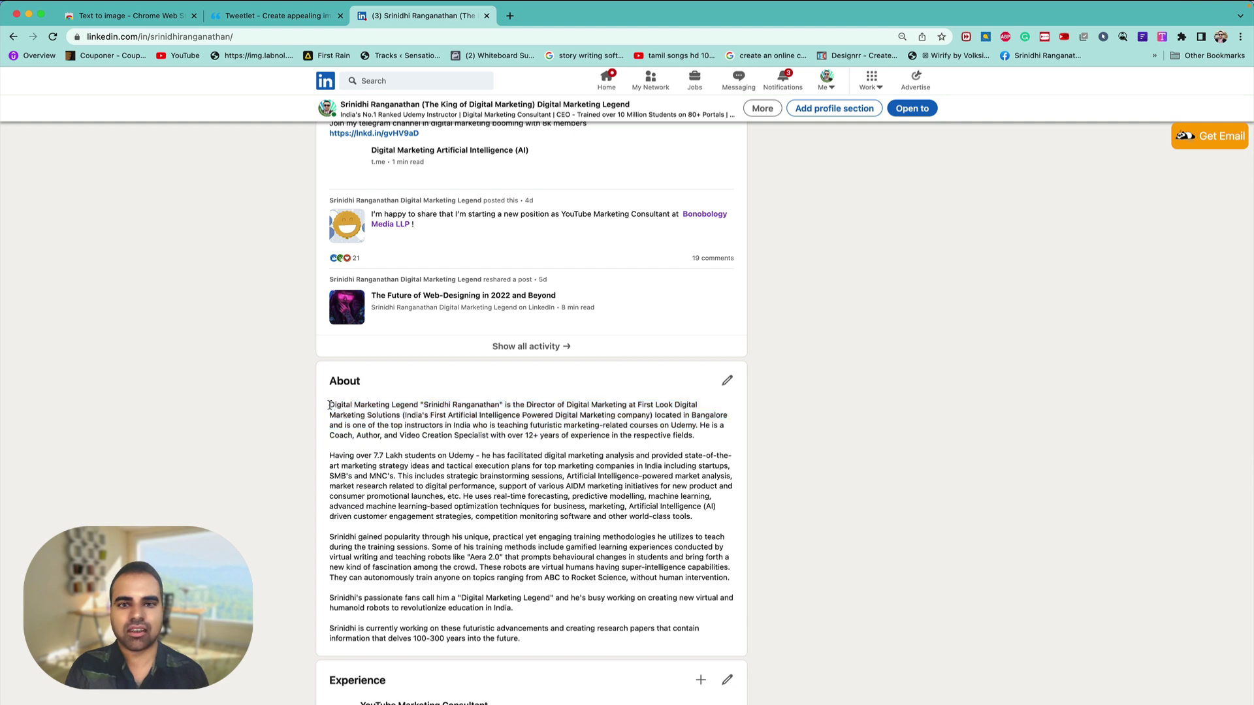
left_click_drag(330, 405, 696, 425)
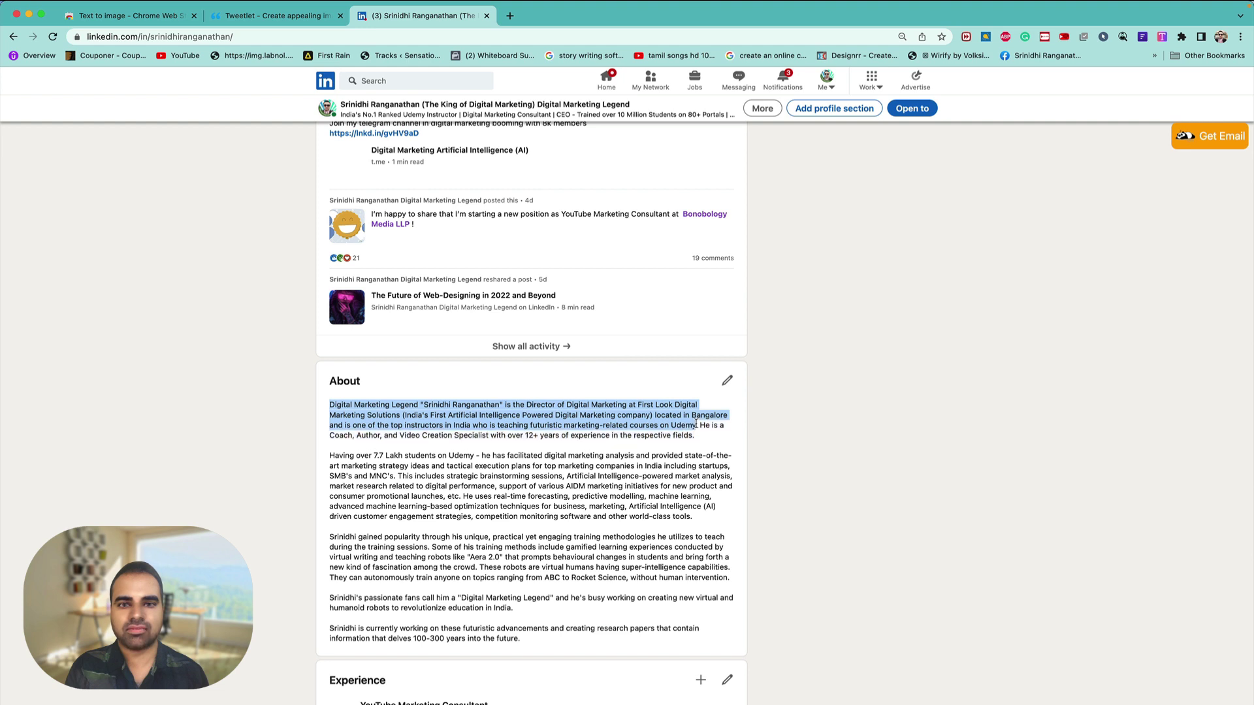
right_click(653, 418)
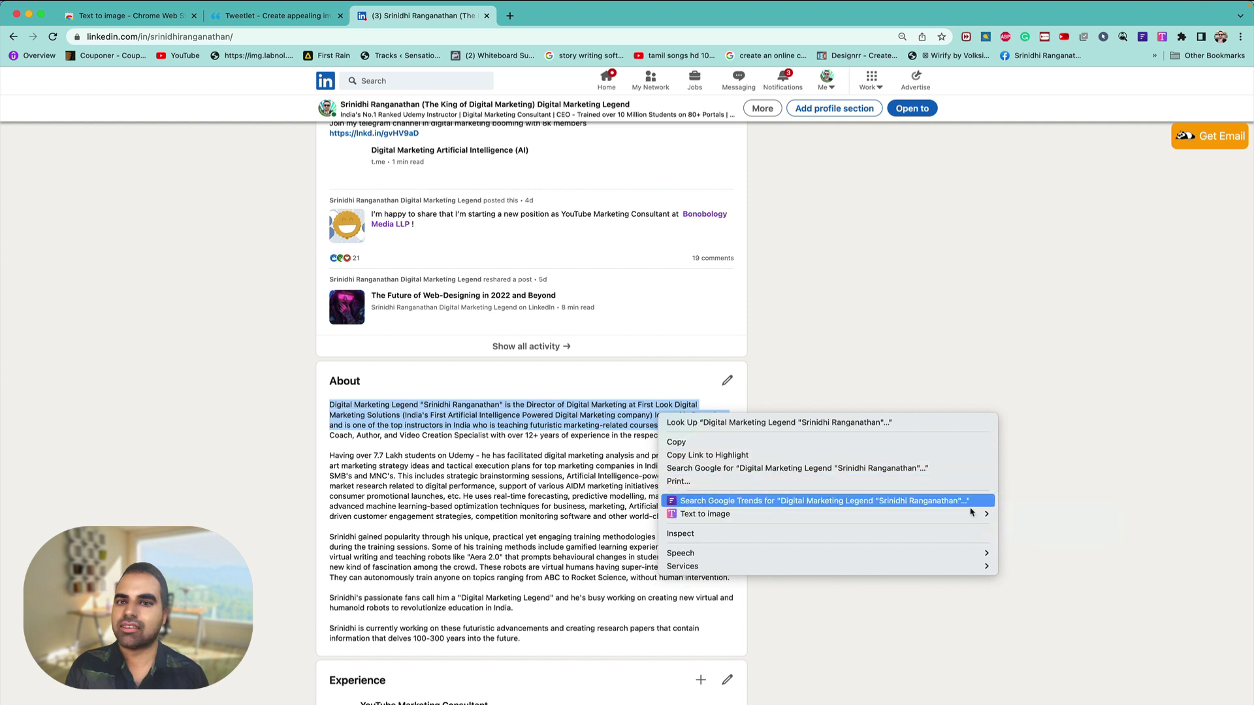
left_click(1017, 515)
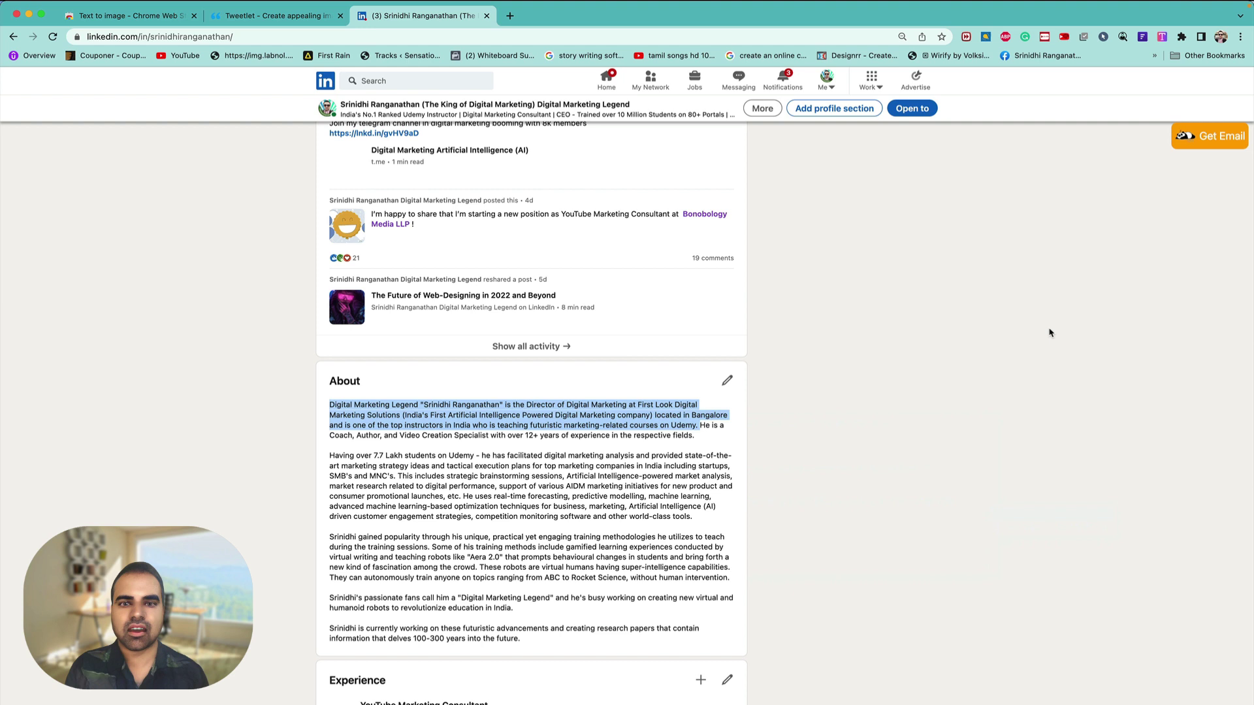
left_click(1160, 41)
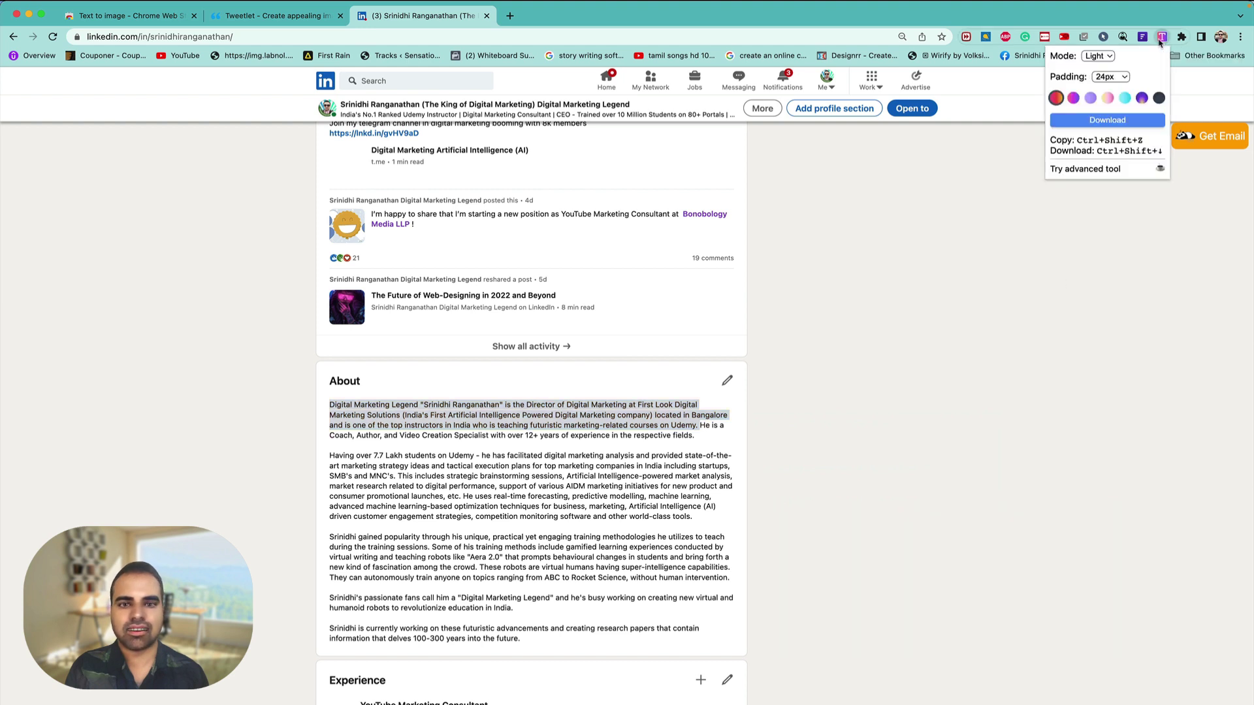
left_click(1100, 58)
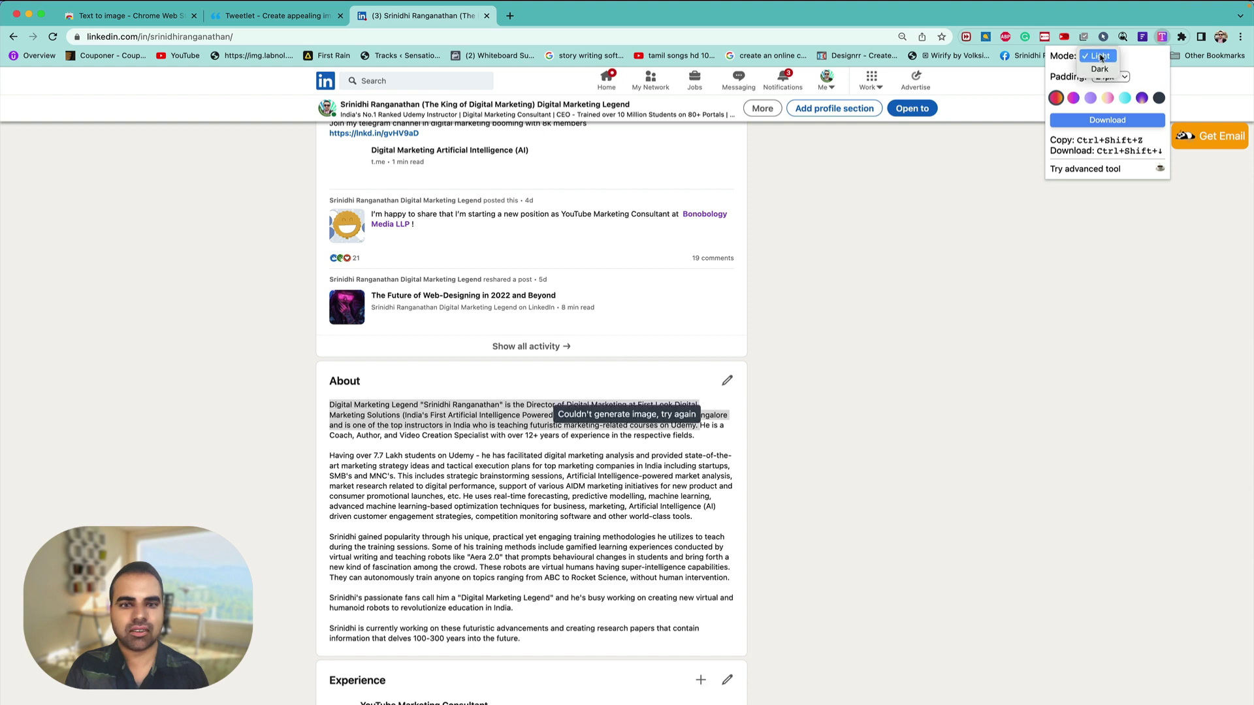
left_click(1101, 57)
Save the opening About sentence as 'Text to image.png', view it, then close the preview.
left_click(468, 418)
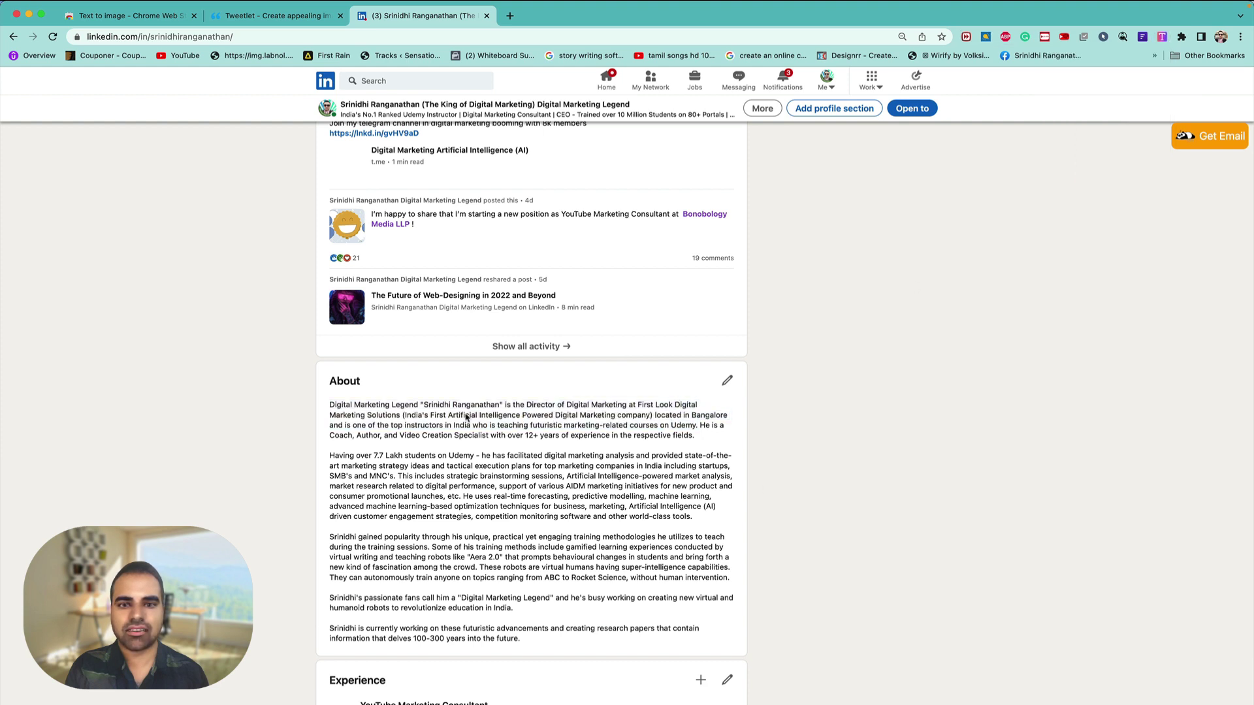
left_click_drag(330, 405, 653, 416)
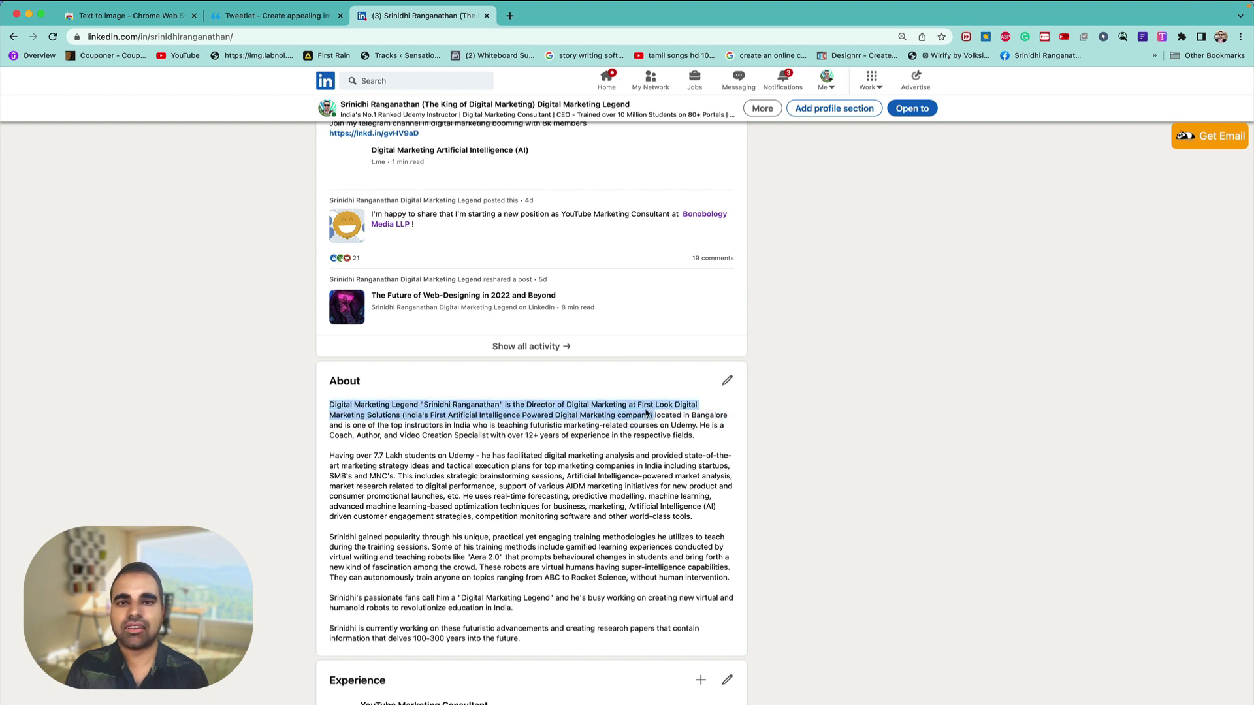
right_click(650, 413)
mouse_move(715, 509)
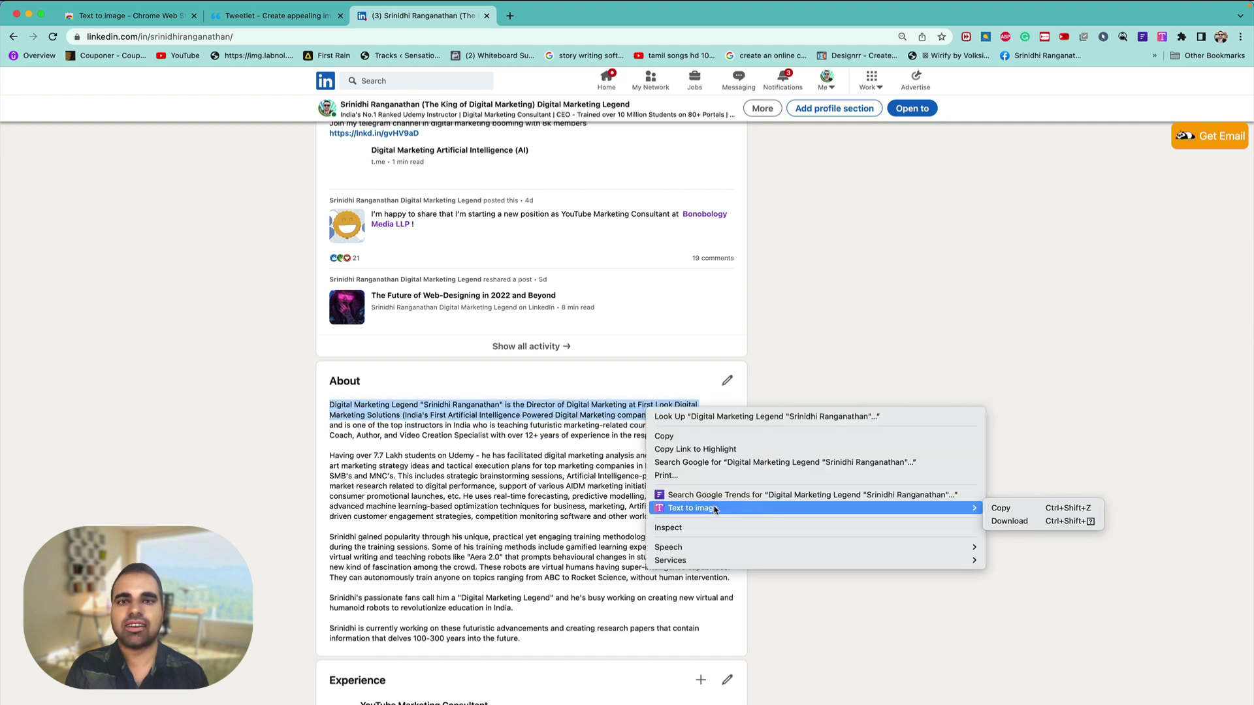
left_click(1010, 521)
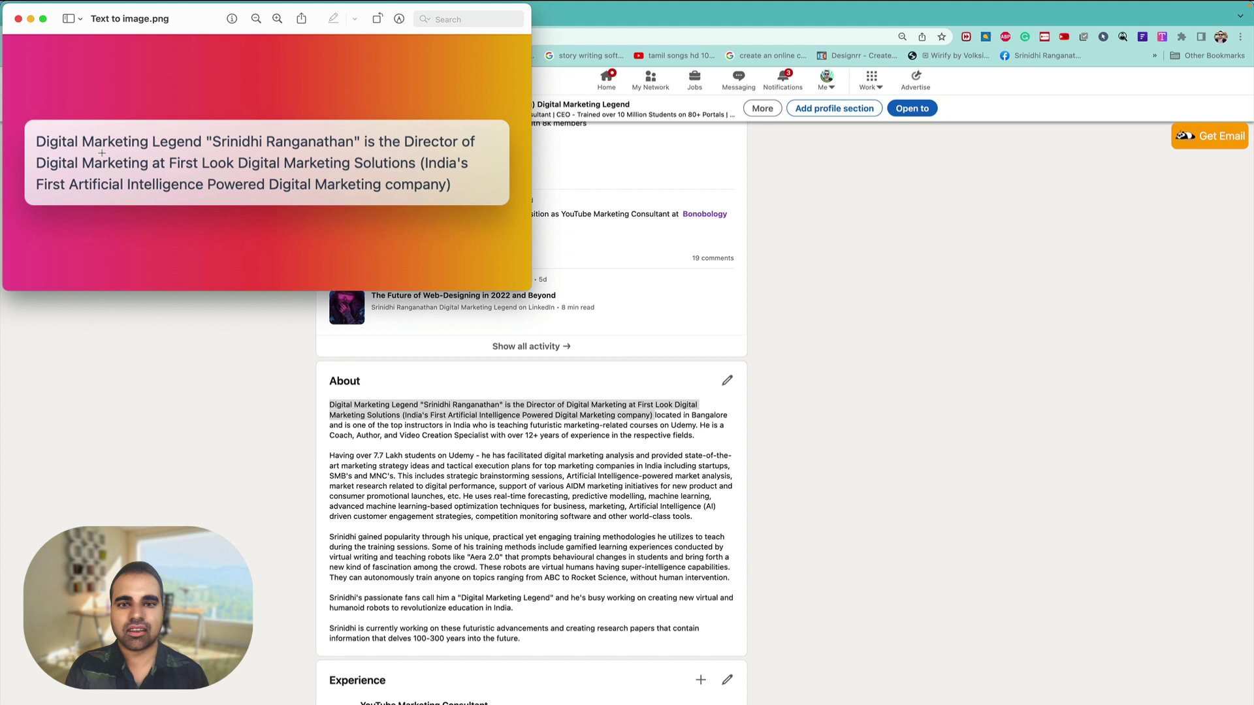
left_click(17, 19)
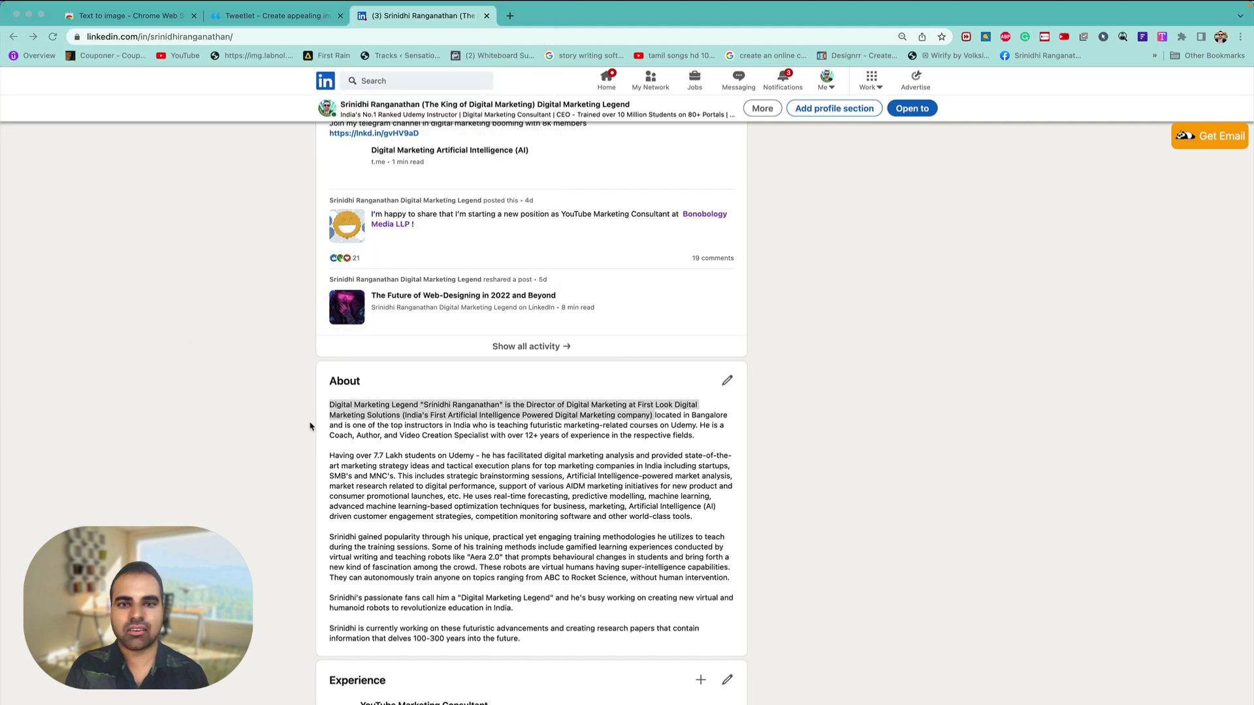
Copy the phrase 'Having over 7.7 Lakh students on Udemy' as a styled image.
left_click(495, 464)
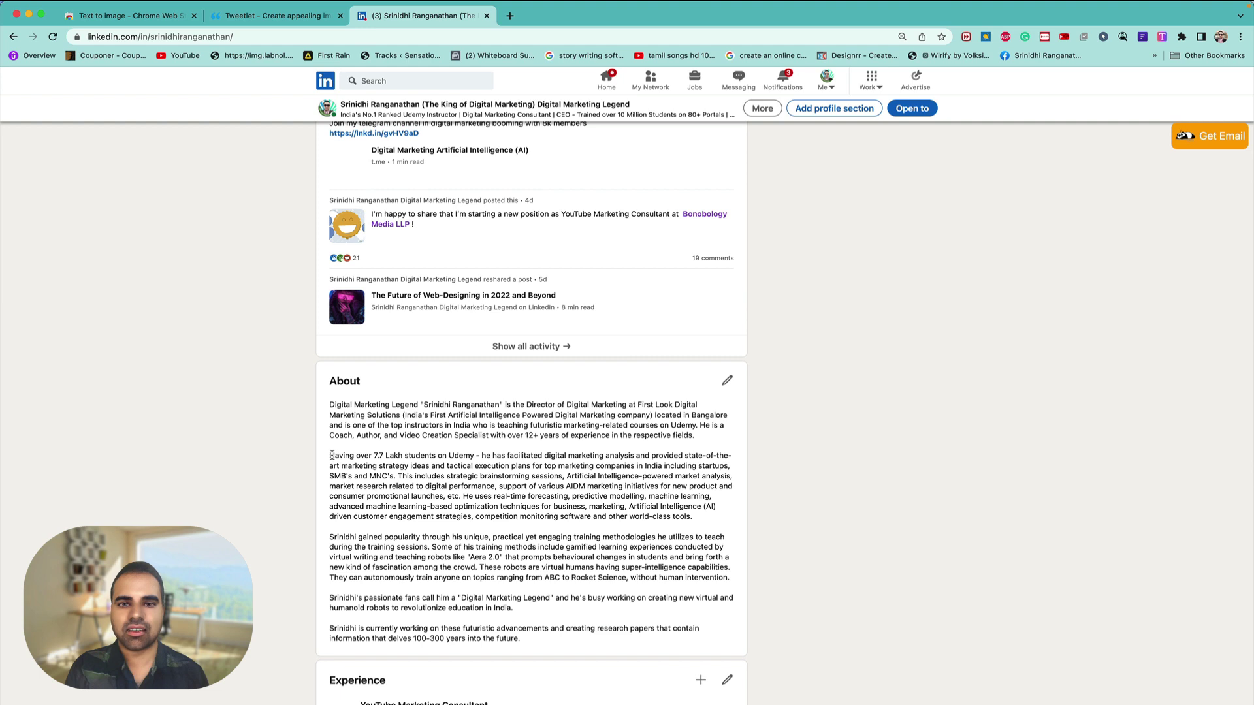
left_click_drag(333, 456, 487, 466)
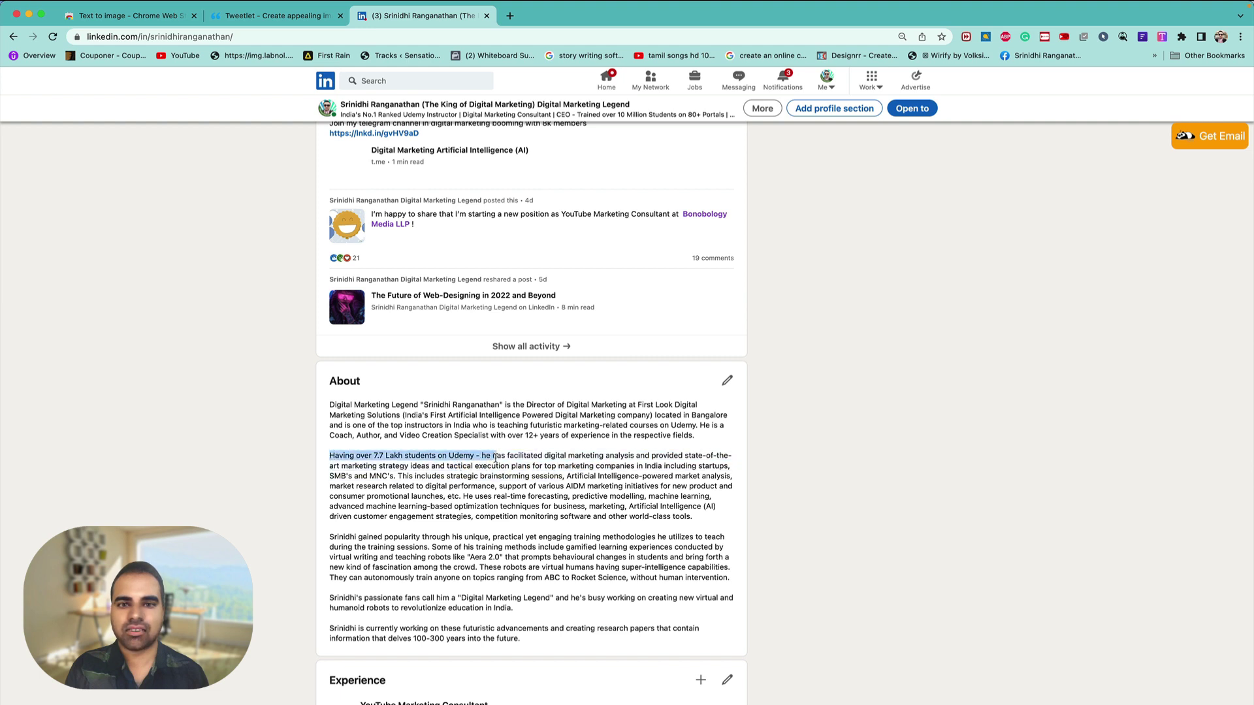
right_click(458, 451)
mouse_move(543, 551)
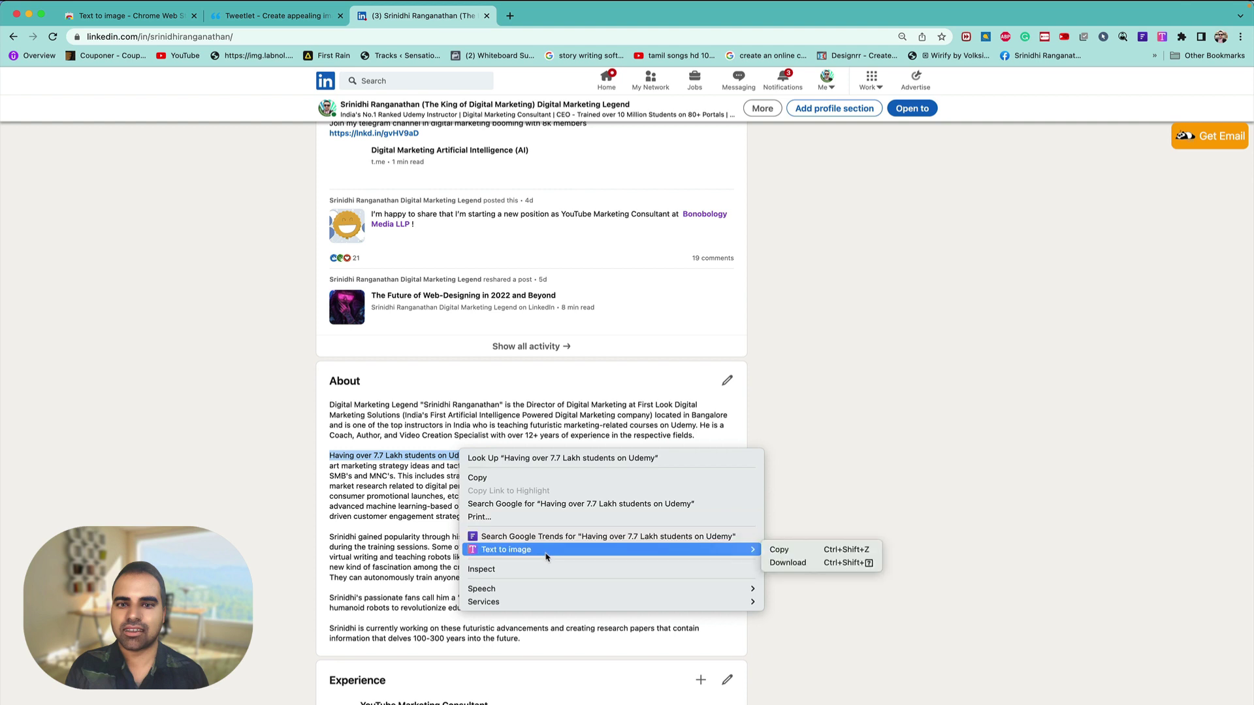
left_click(784, 555)
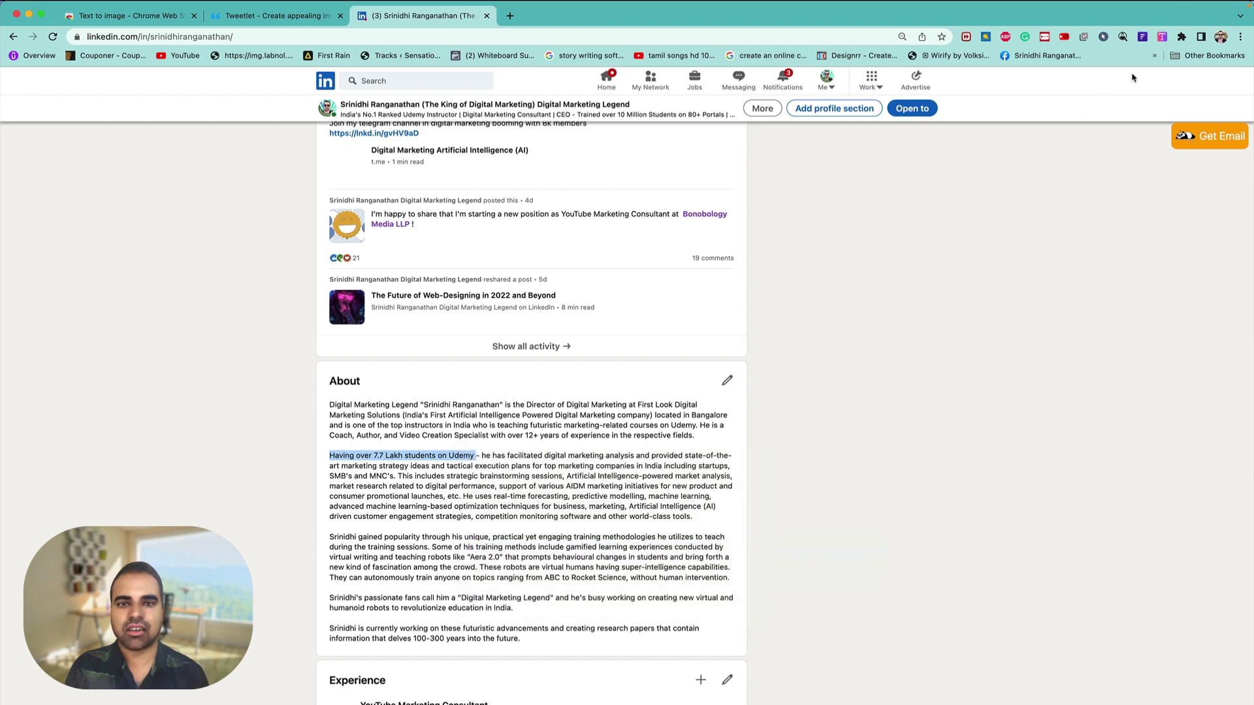
Set Text to image to 16px padding, Dark mode and purple gradient, then launch its advanced tool.
left_click(1162, 37)
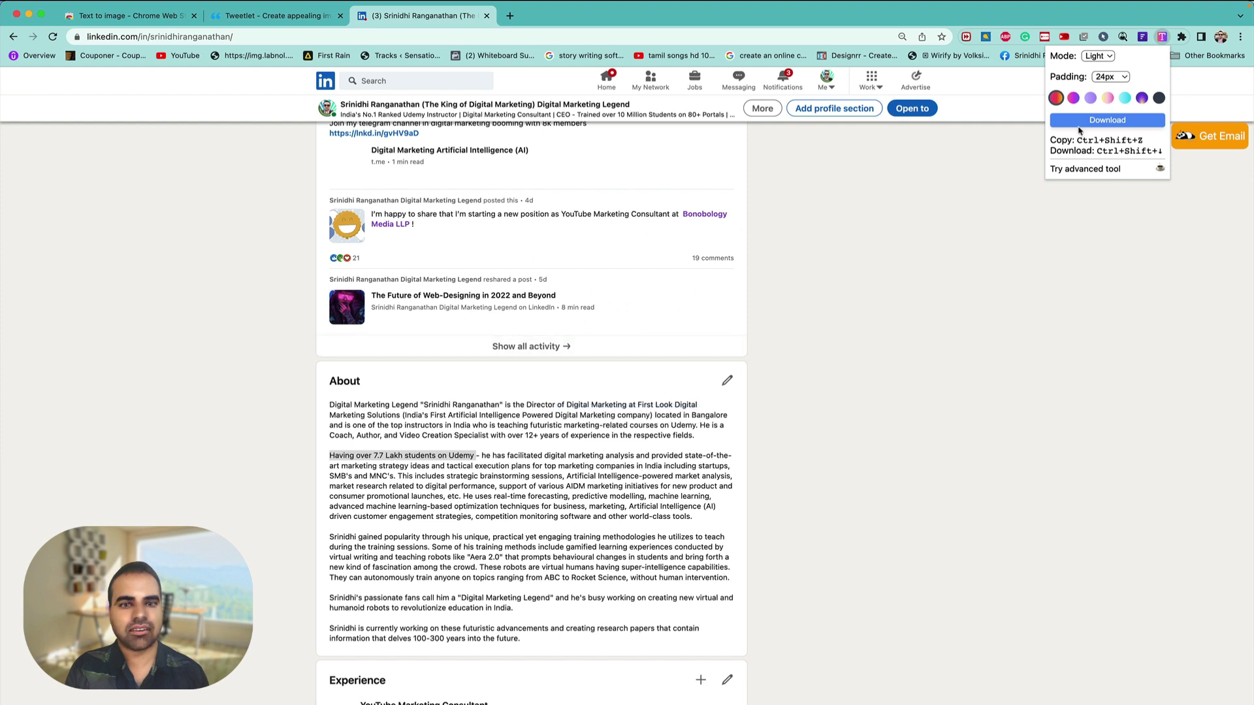
left_click(1121, 75)
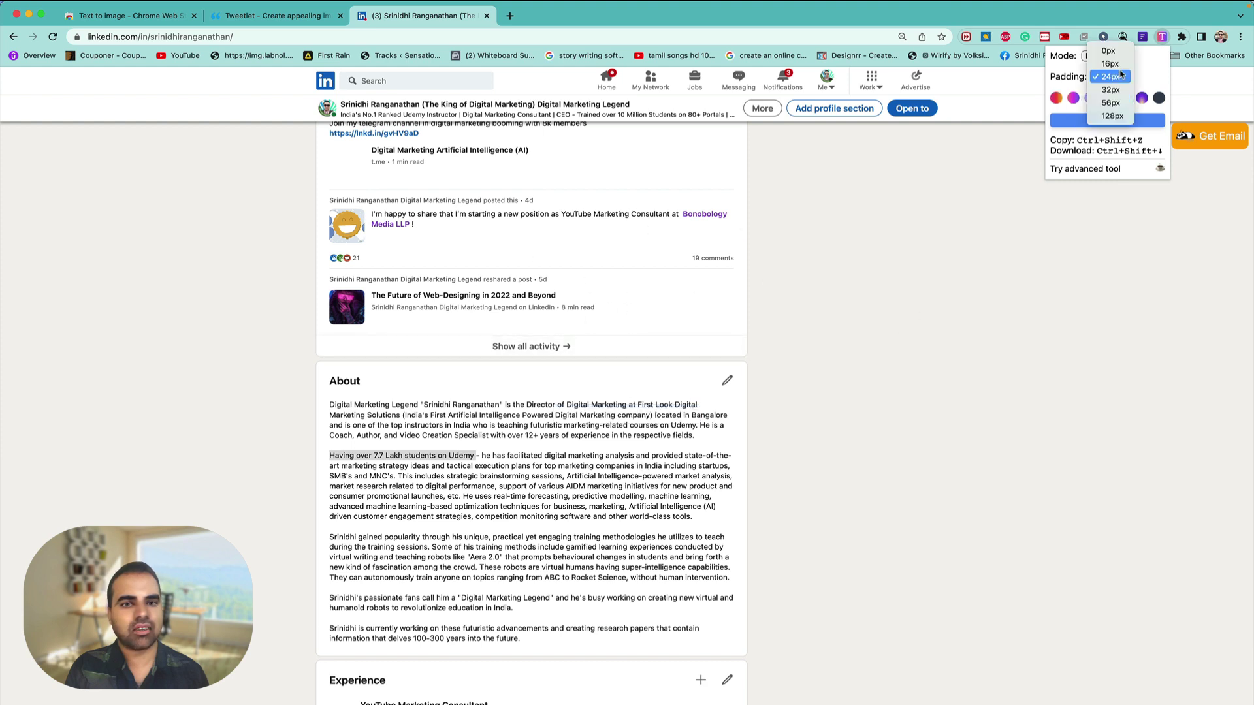
left_click(1110, 64)
left_click(1109, 56)
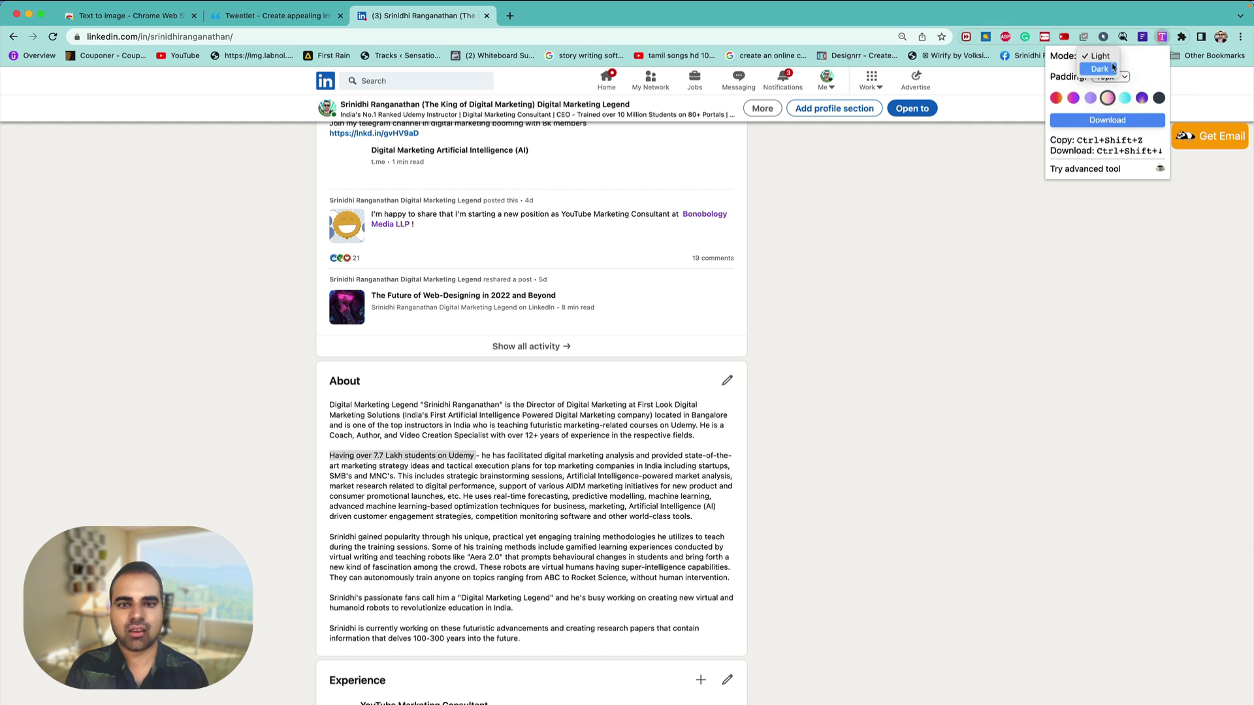
left_click(1099, 68)
left_click(1142, 98)
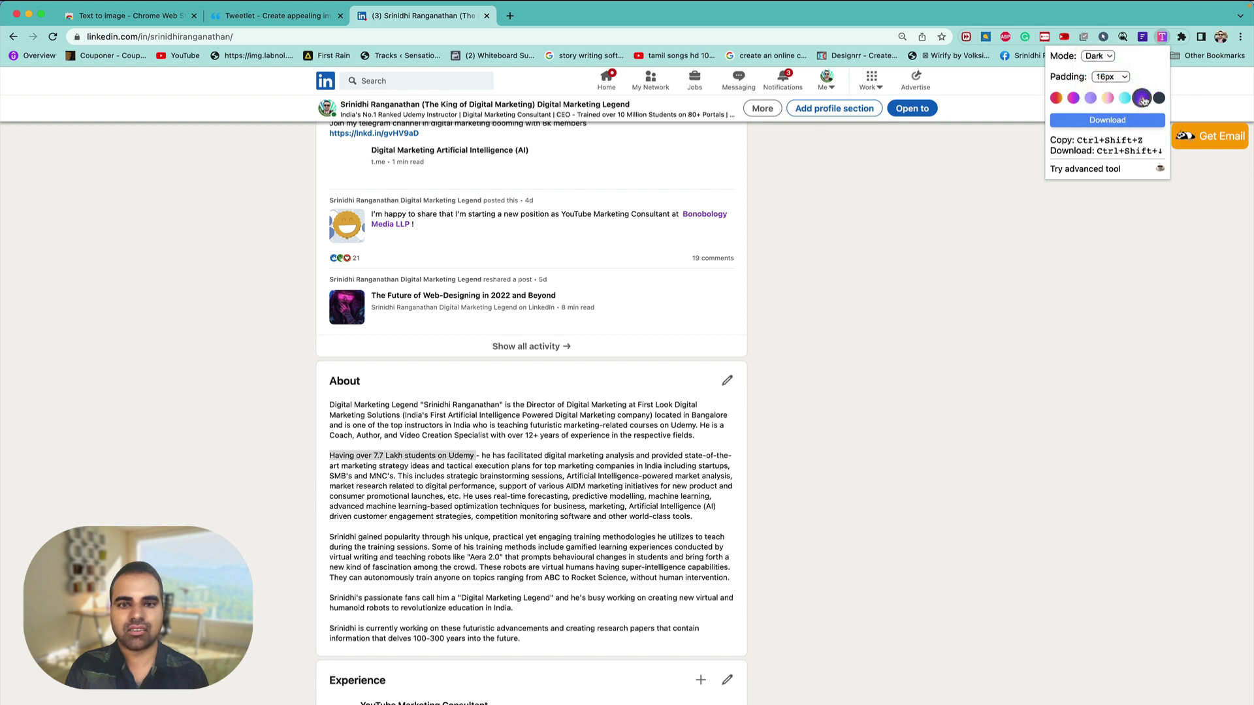
left_click(1104, 170)
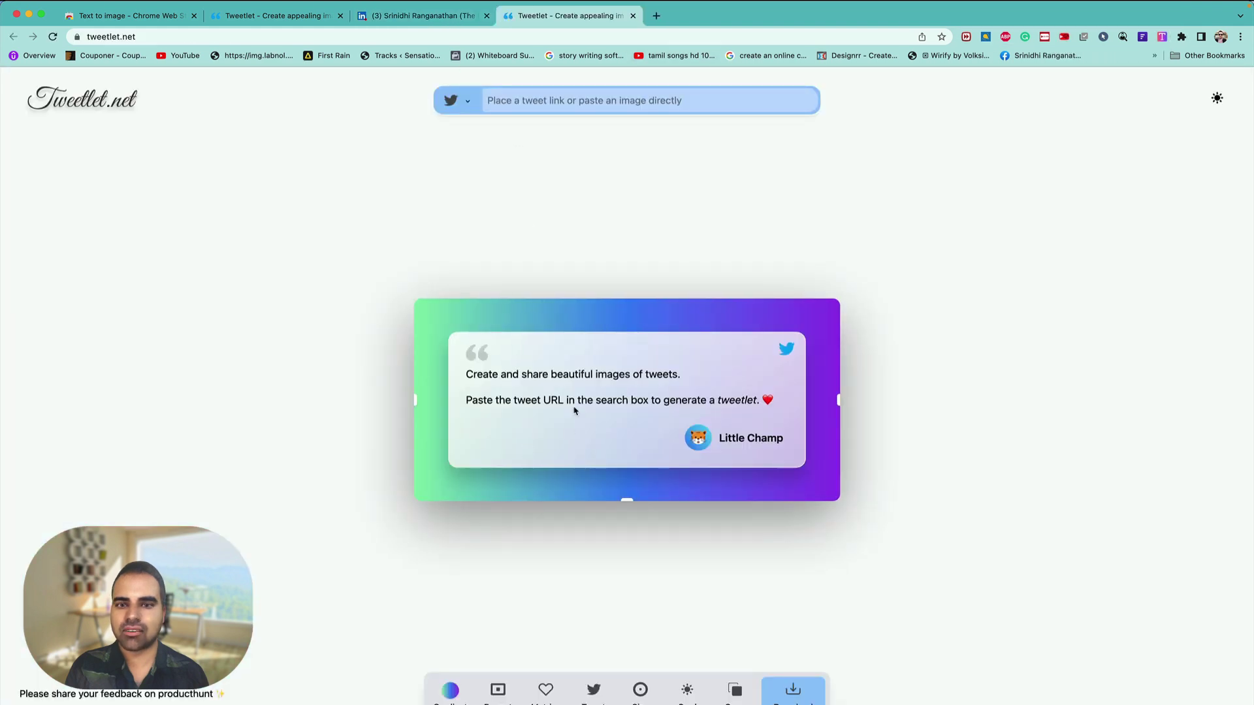
Try several background swatches on the sample card and settle on light blue.
mouse_move(450, 690)
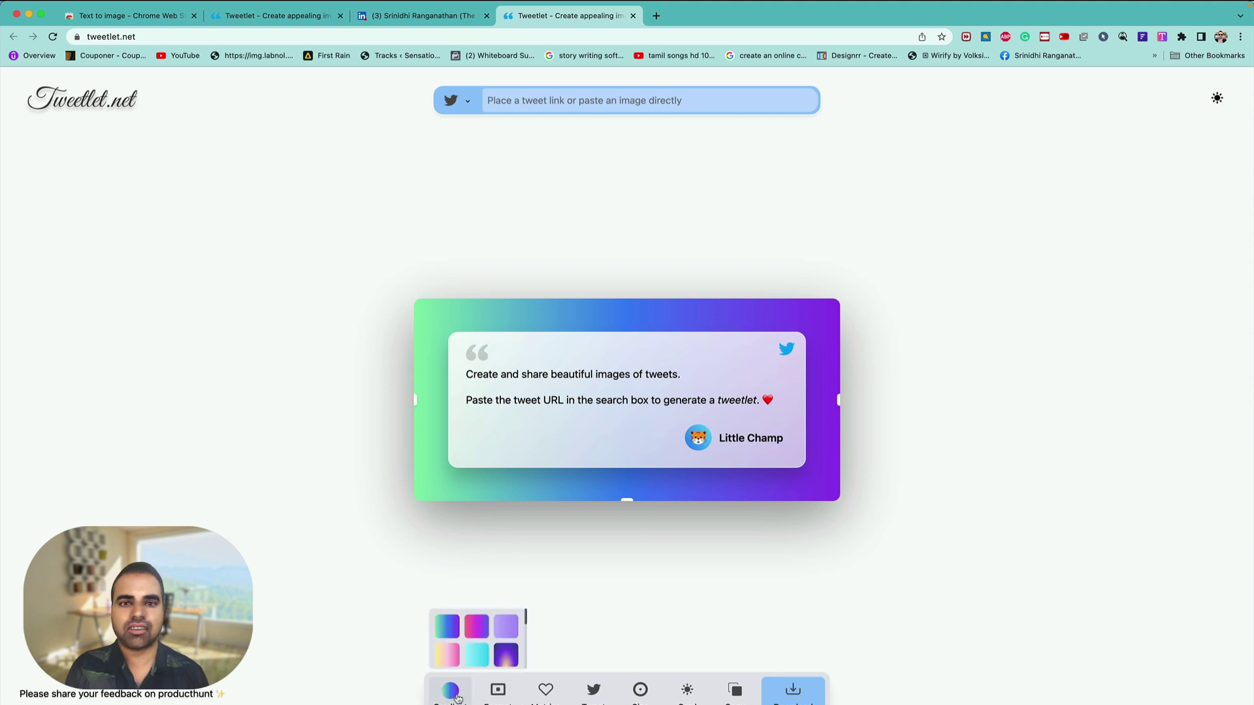
left_click(478, 662)
left_click(506, 655)
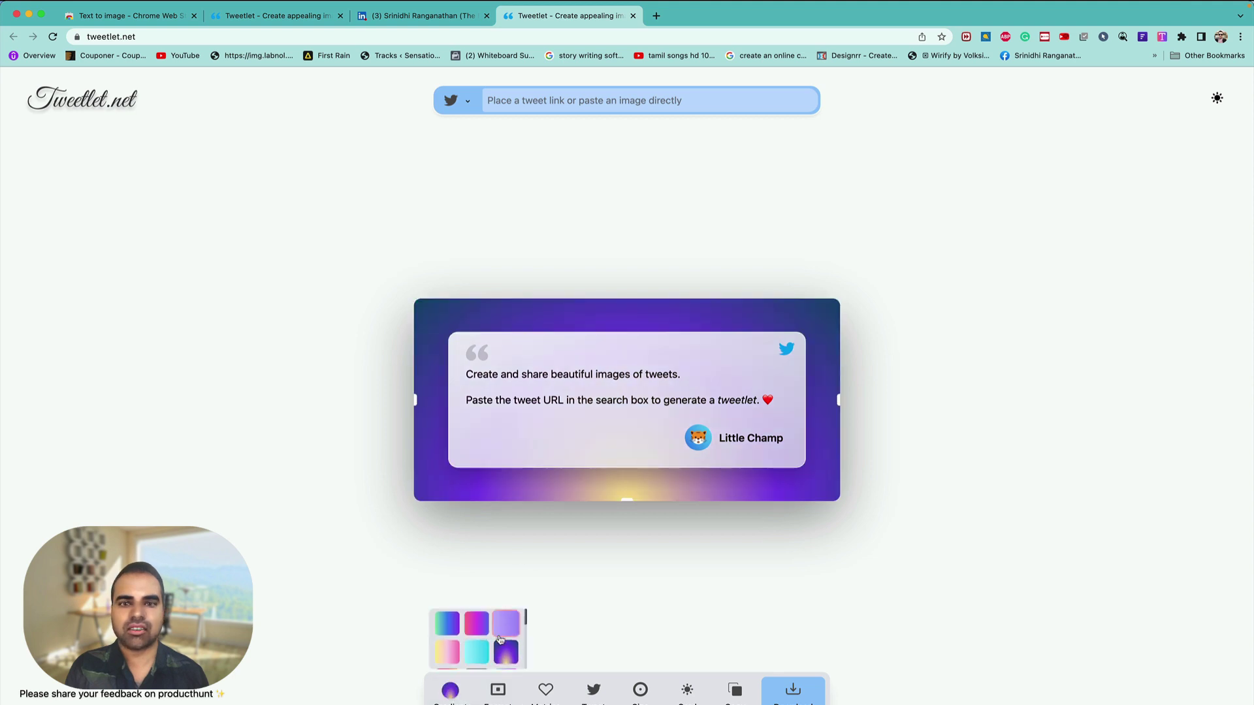
scroll(484, 654, "down", 3)
left_click(484, 653)
scroll(484, 654, "down", 2)
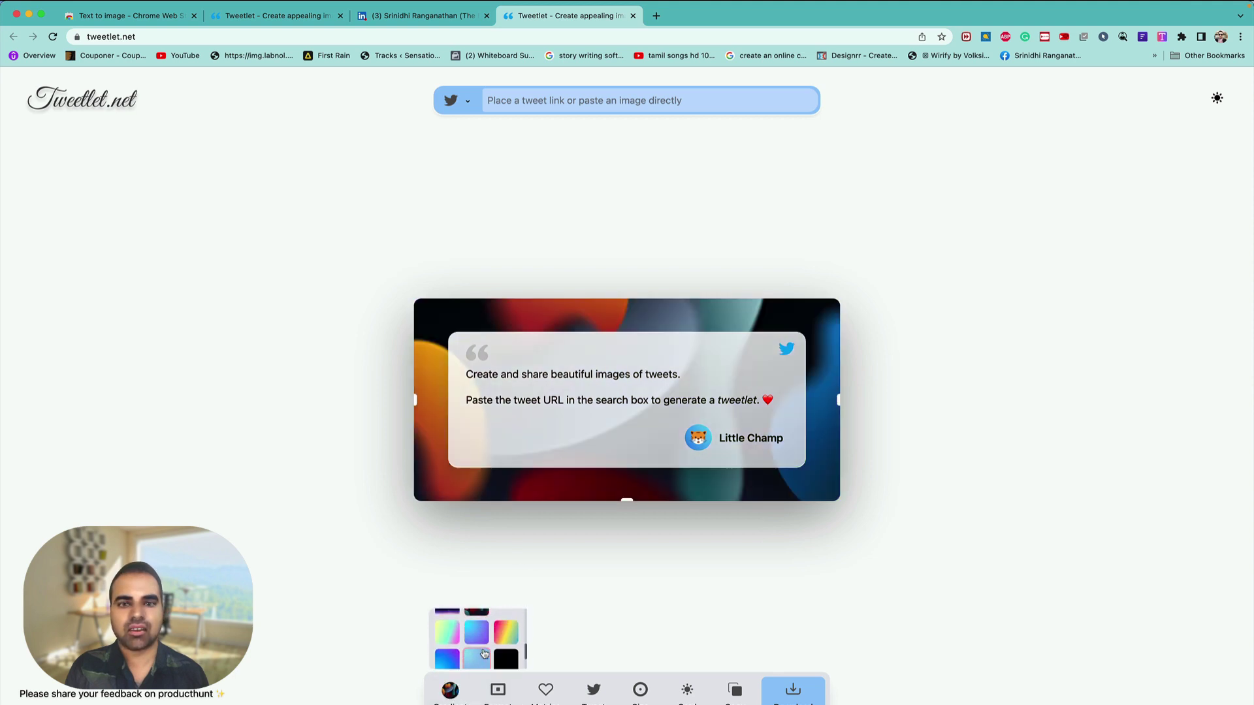
left_click(478, 633)
left_click(486, 662)
Enlarge the frame and text, hide the tweet metrics, and give the card a dark style.
mouse_move(498, 690)
left_click(498, 629)
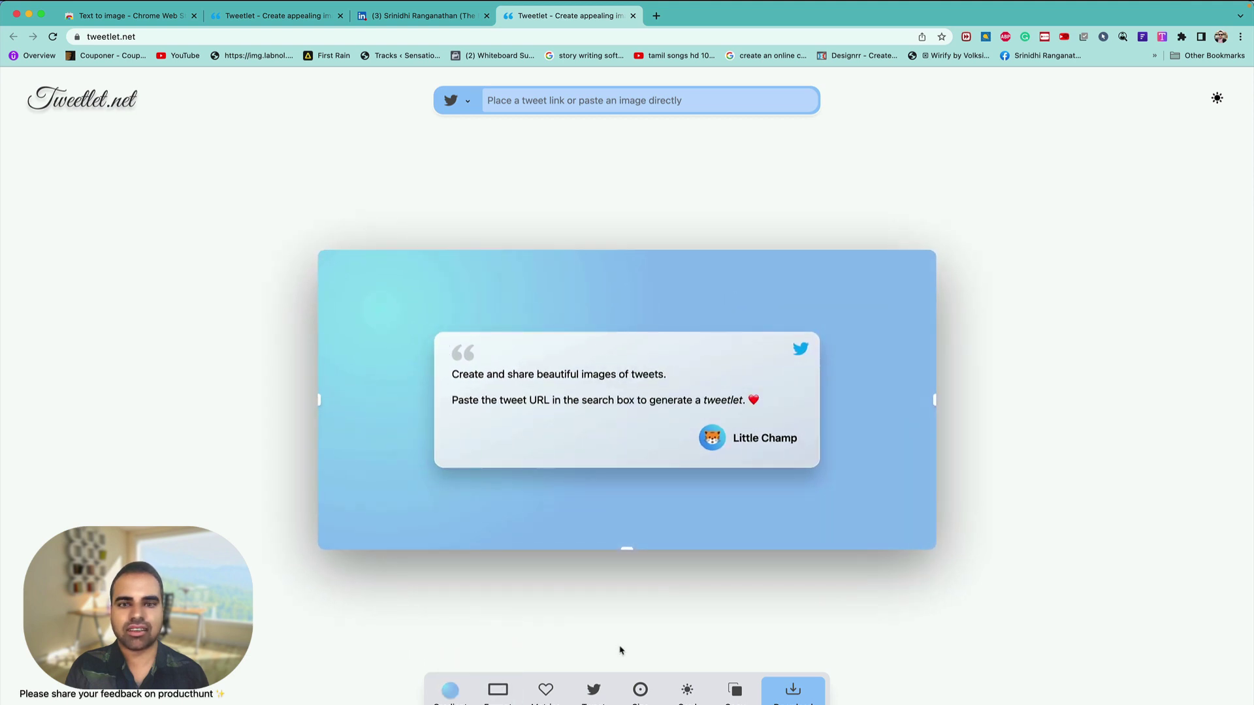
left_click(548, 692)
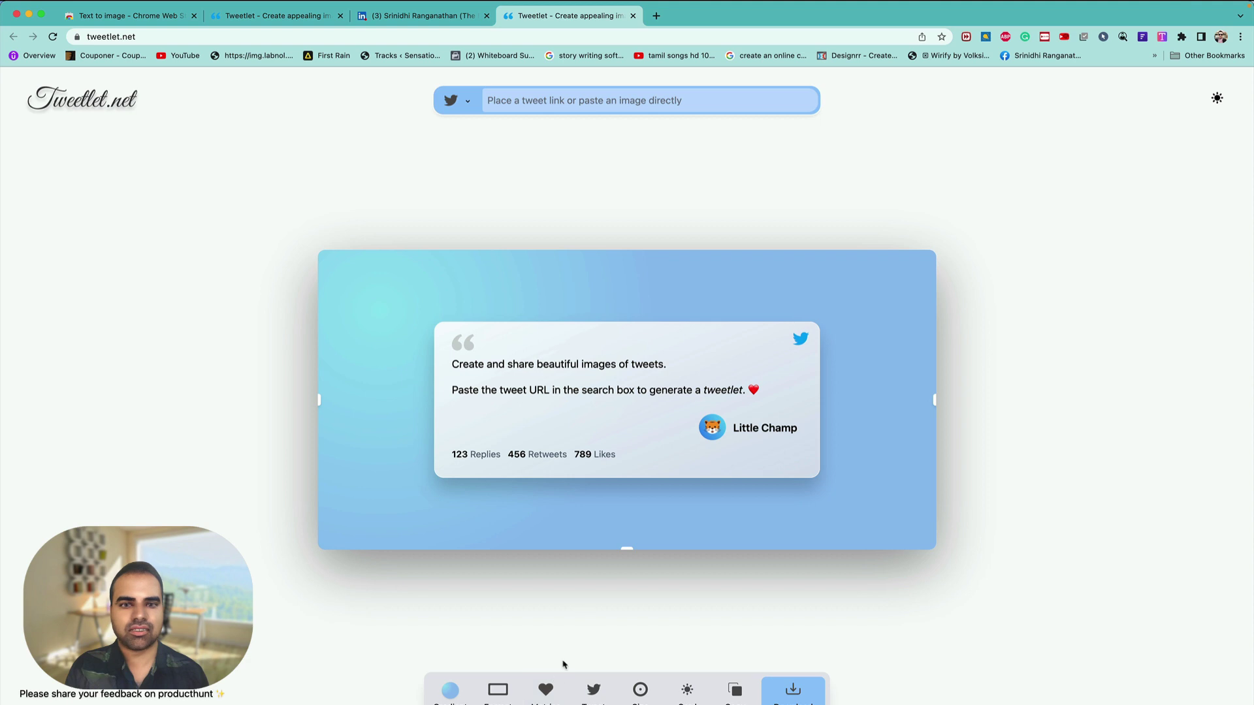
left_click(546, 691)
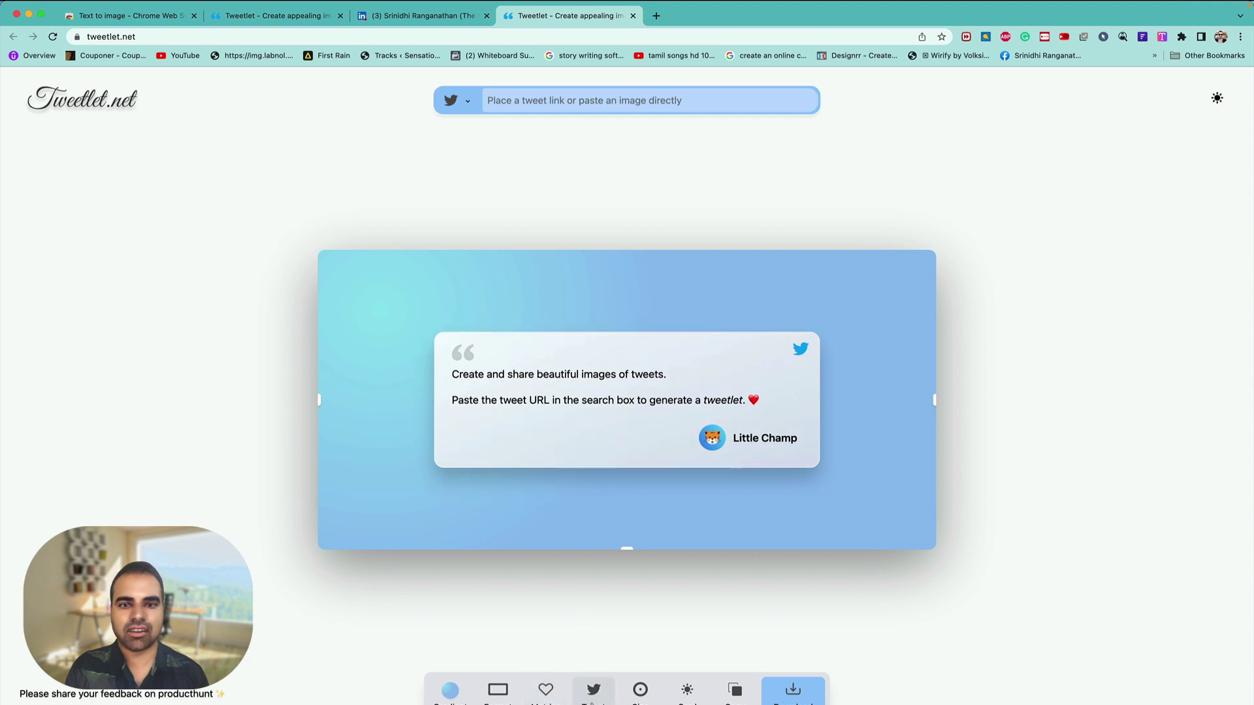
left_click(640, 689)
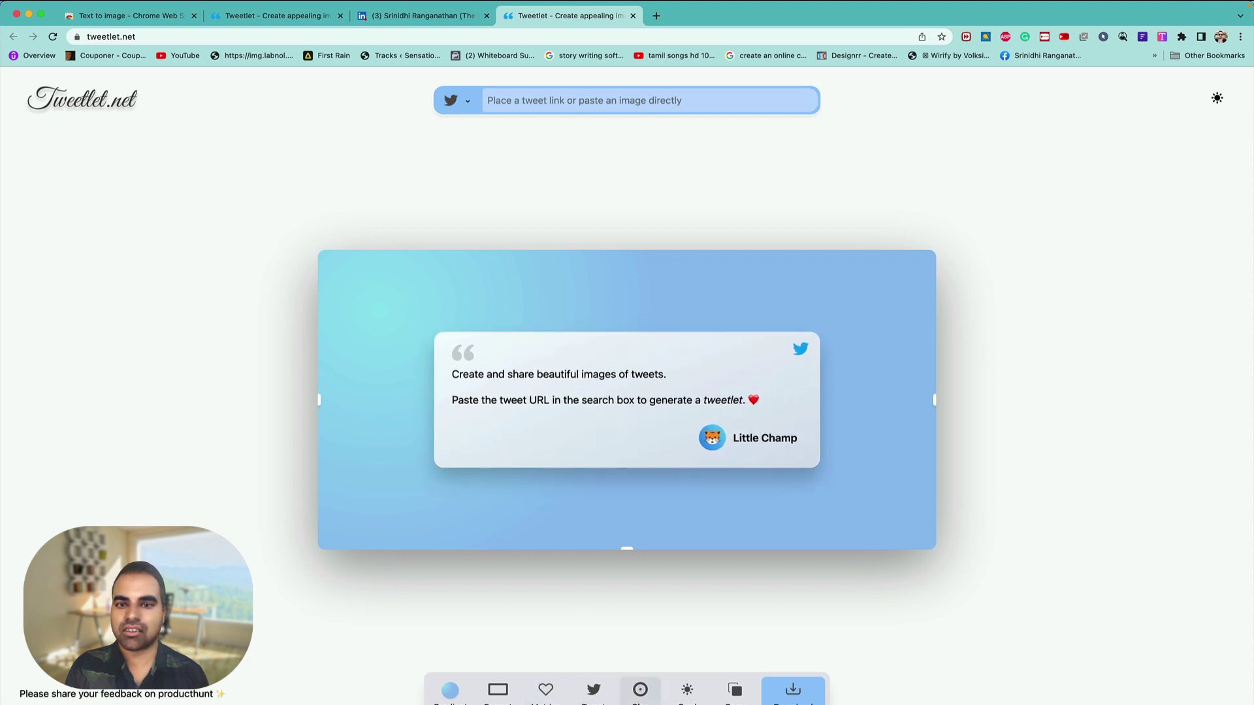
left_click(686, 690)
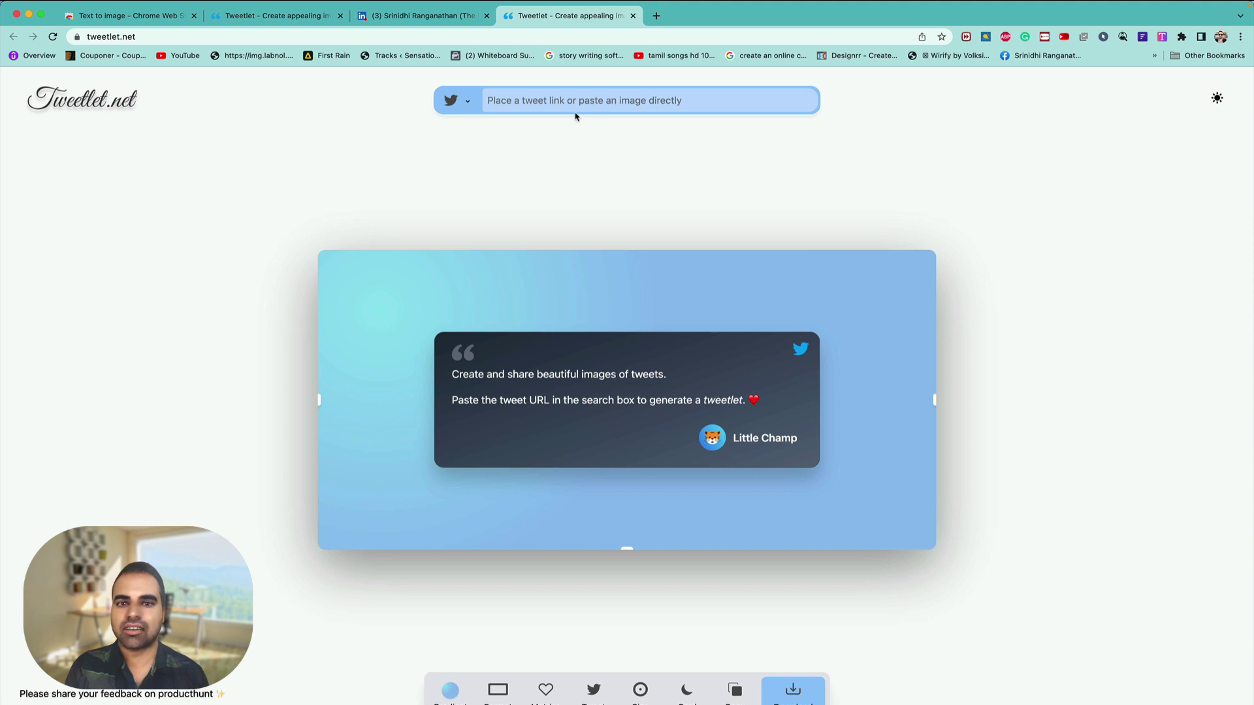
Switch Tweetlet's input to Text mode and clear a wrongly pasted web address.
left_click(473, 105)
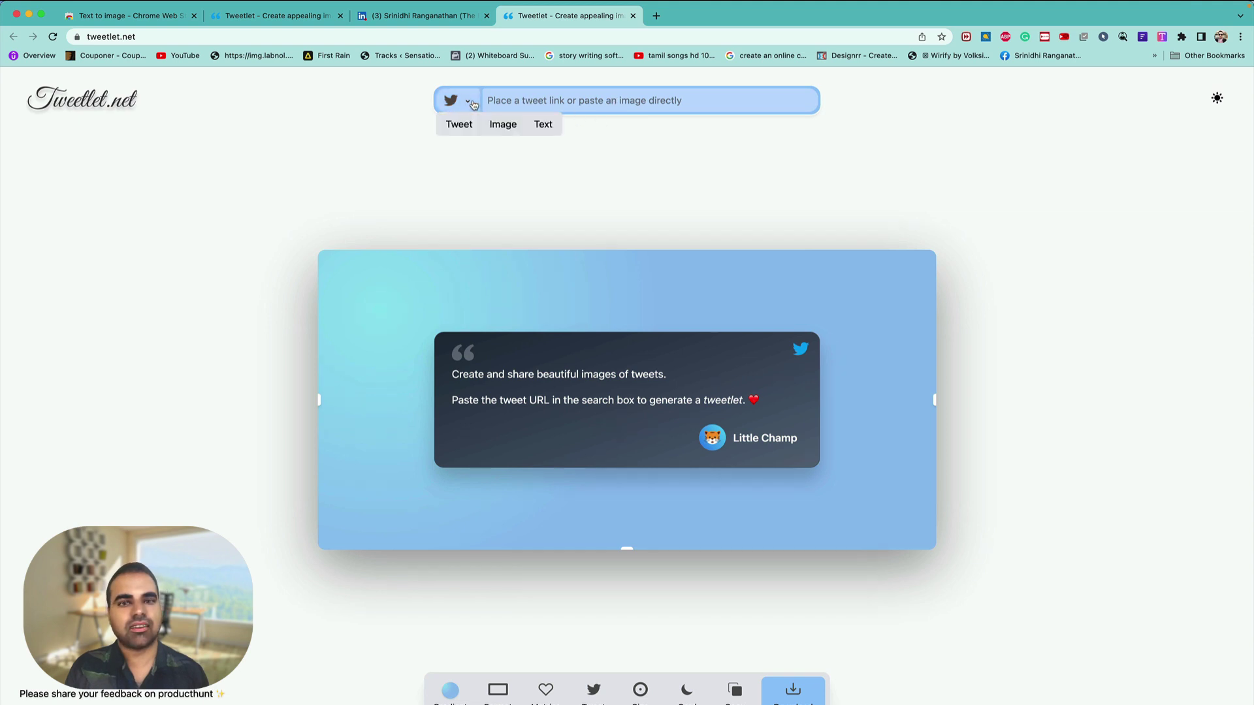
left_click(543, 124)
left_click(541, 99)
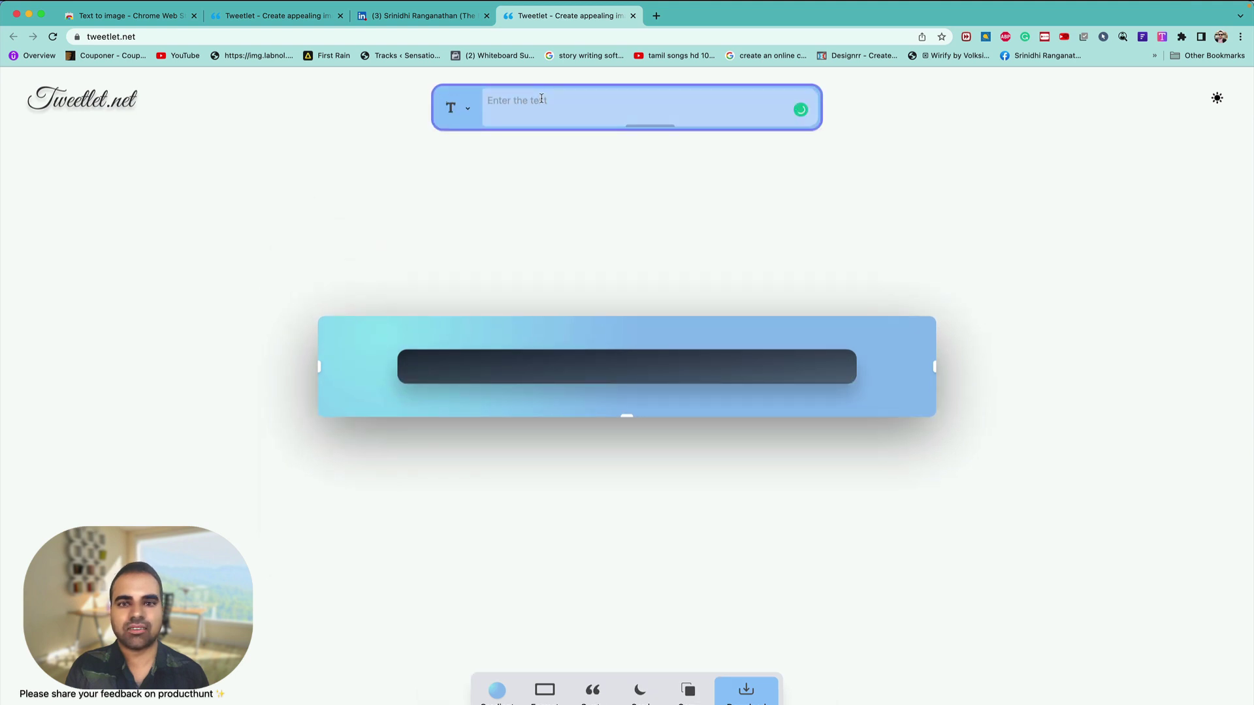
type("https://chrome.google.com/webstore/detail/text-to-image/nkljaohokglebeljcgchmehnhdieakda")
key("super+a")
key("BackSpace")
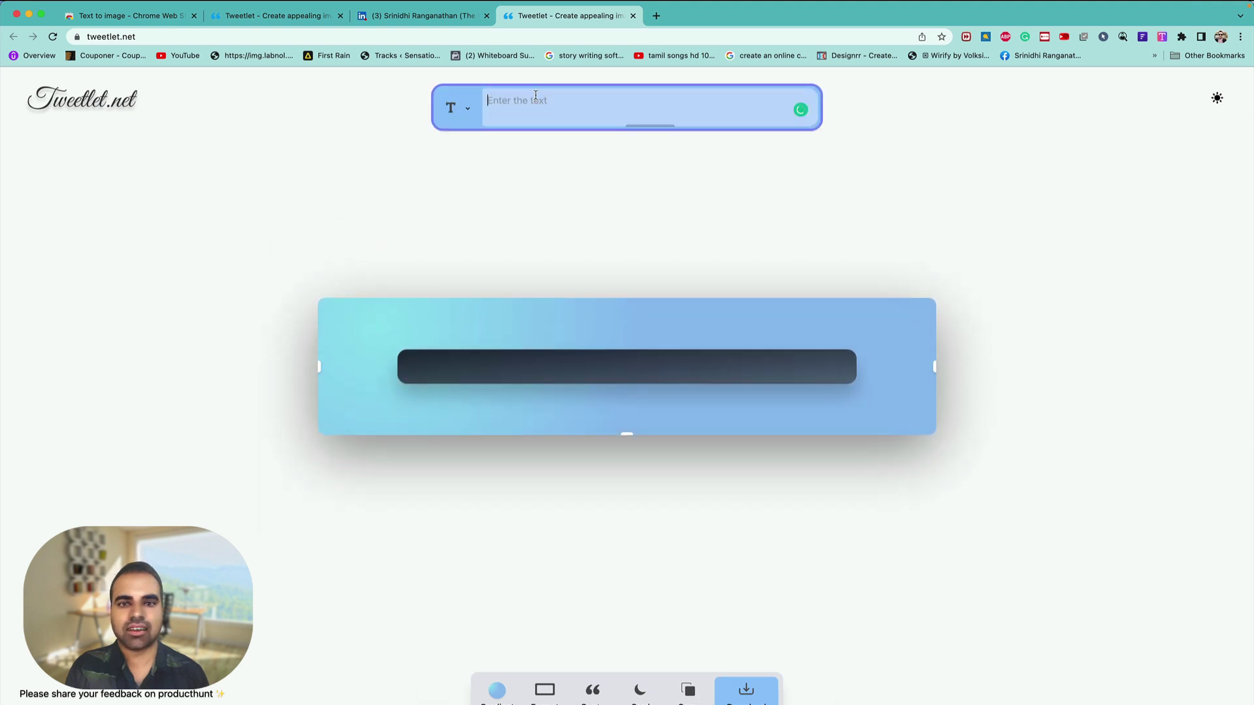
Copy 'Having over 7.7 Lakh students on Udemy' from LinkedIn and paste it into Tweetlet's text field.
left_click(387, 16)
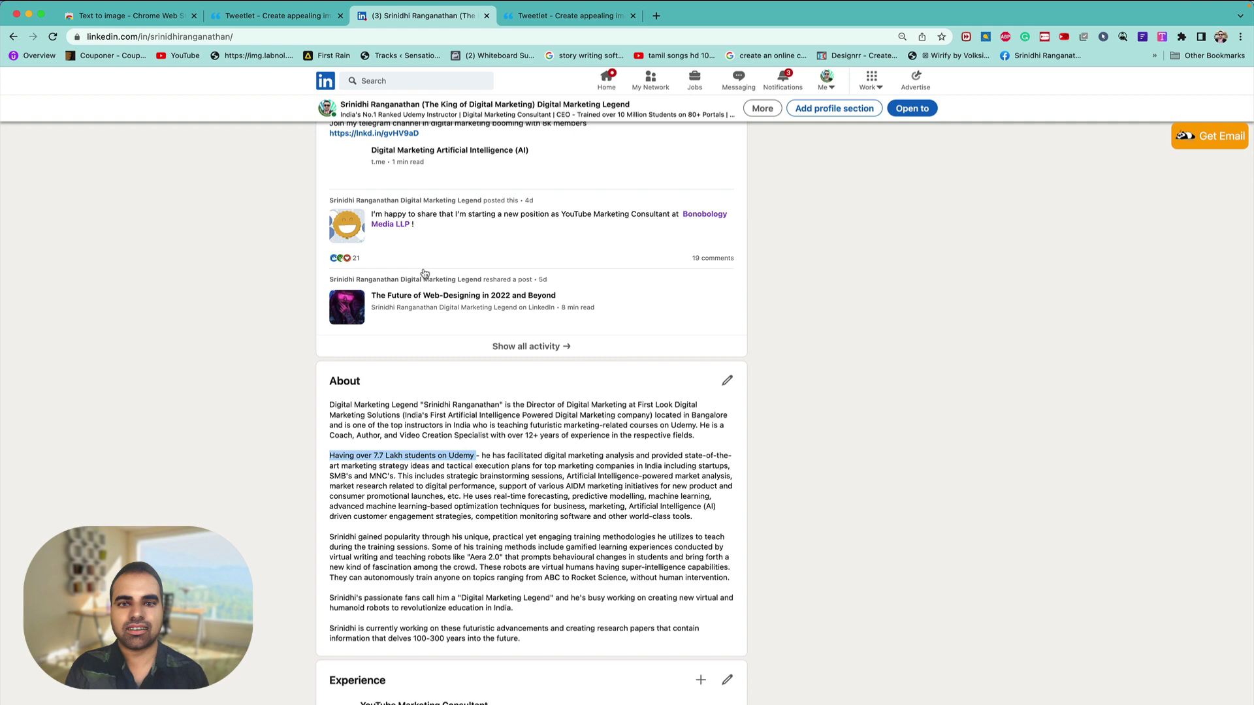
right_click(461, 466)
key("Escape")
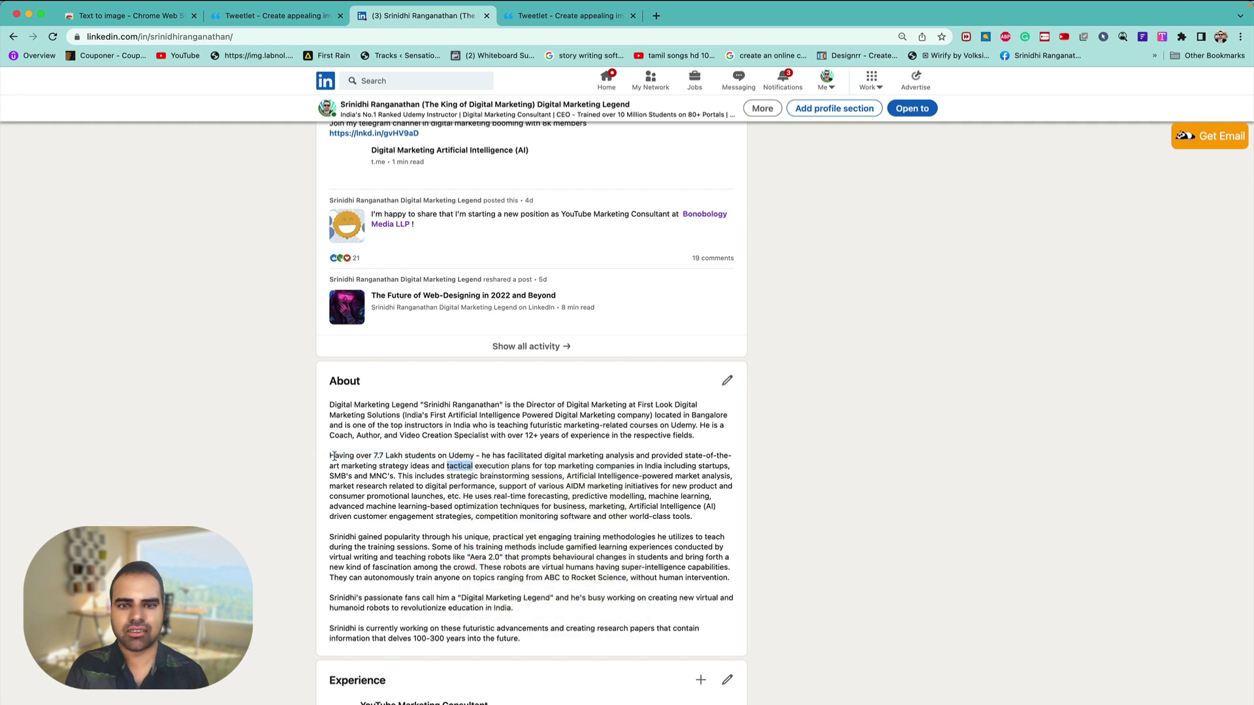
left_click_drag(332, 457, 470, 458)
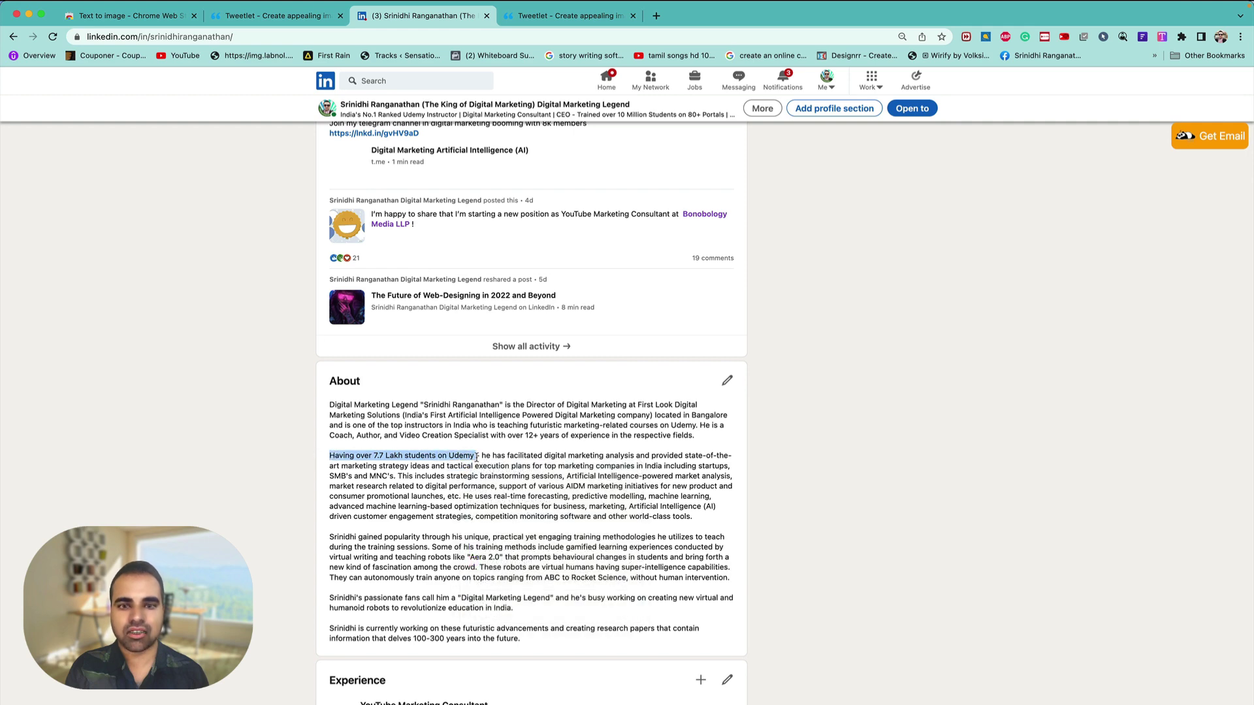
key("super+c")
left_click(548, 20)
key("super+v")
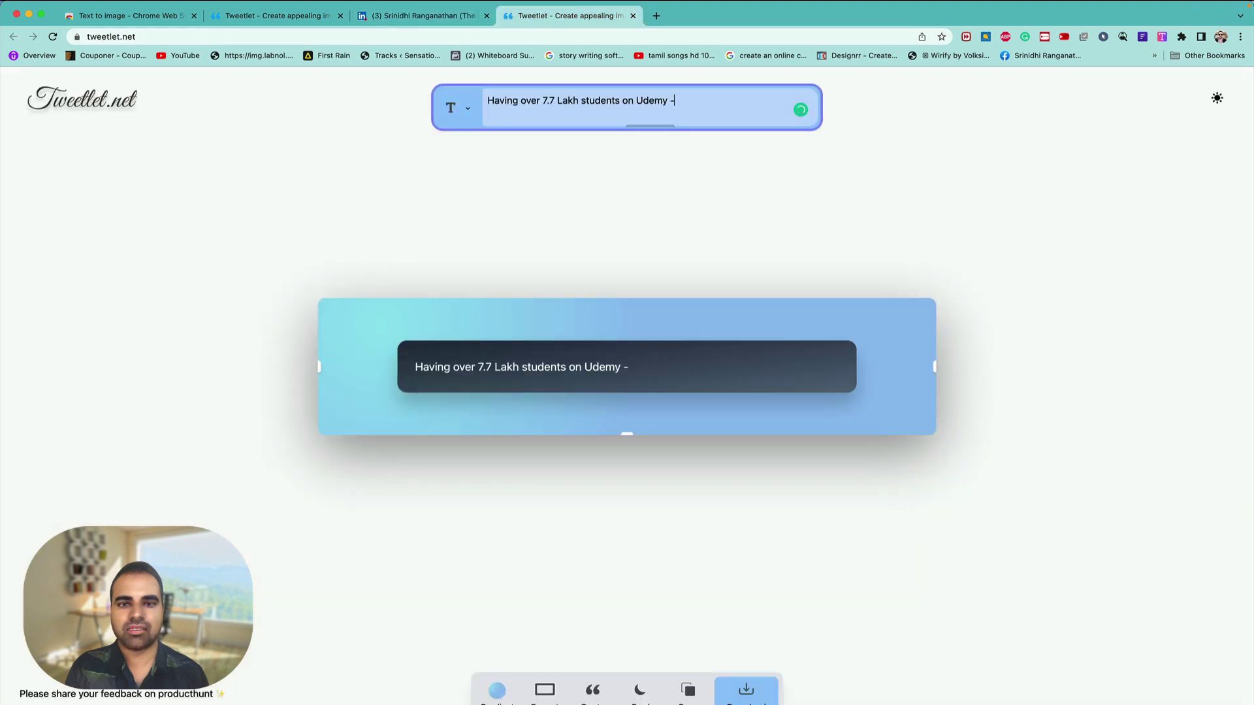
Append ' - ' plus the author's name to the phrase and set the card to light style.
type("- Srinidhi Rang")
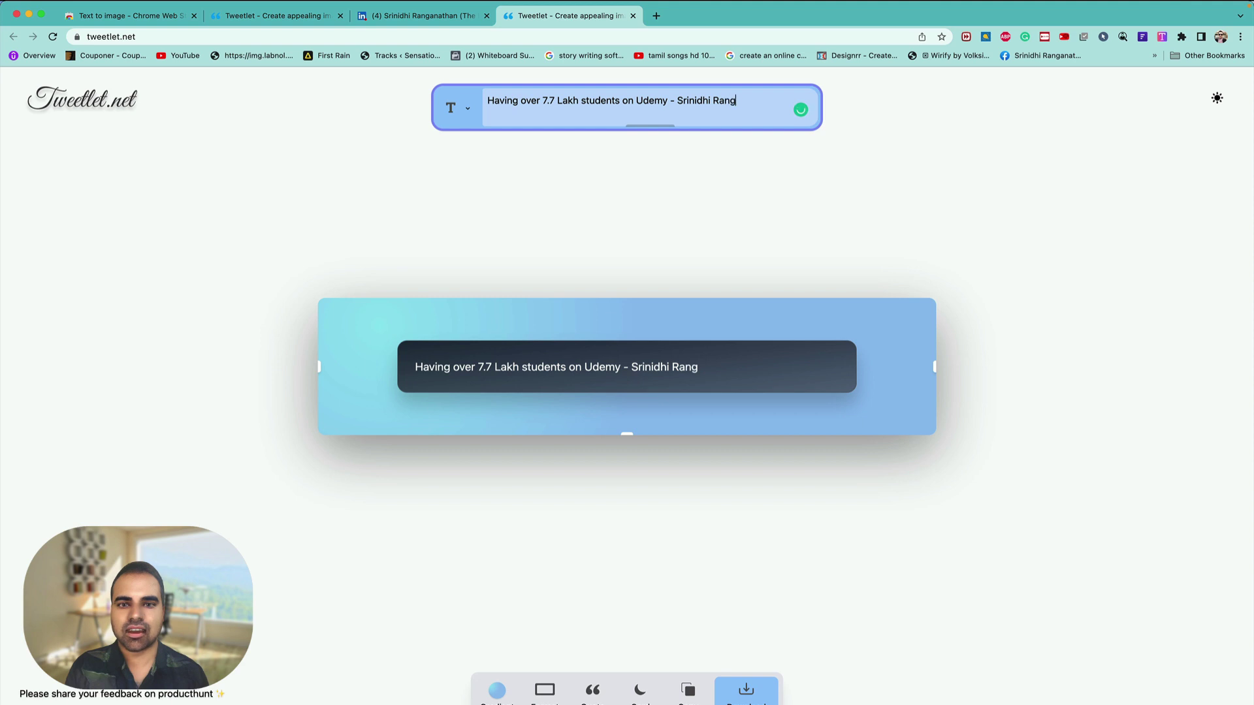
type("anathan")
left_click(593, 693)
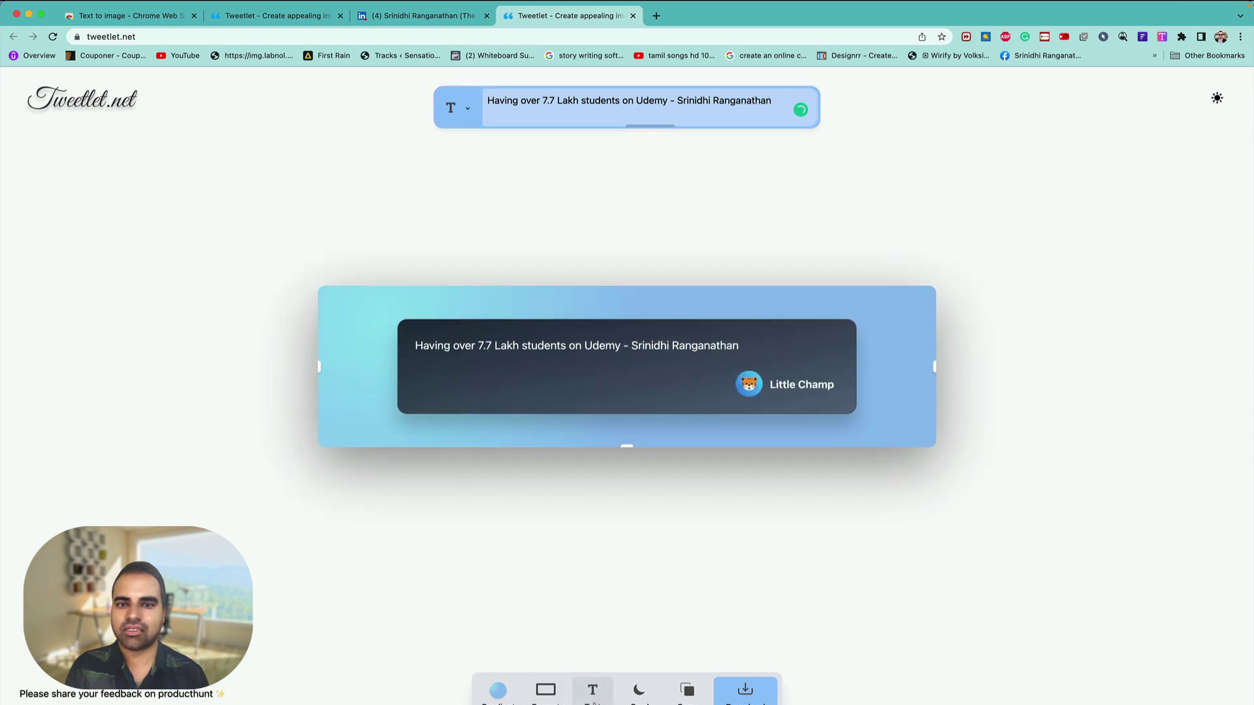
left_click(642, 693)
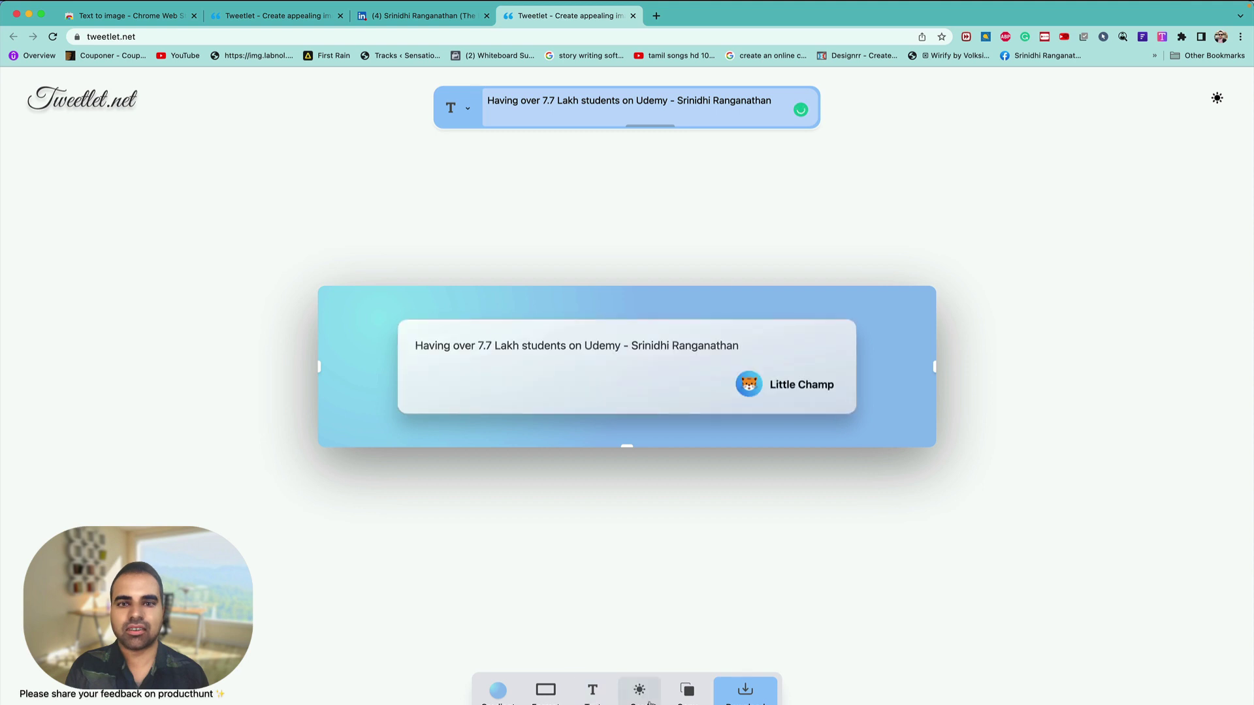
left_click(648, 701)
left_click(648, 701)
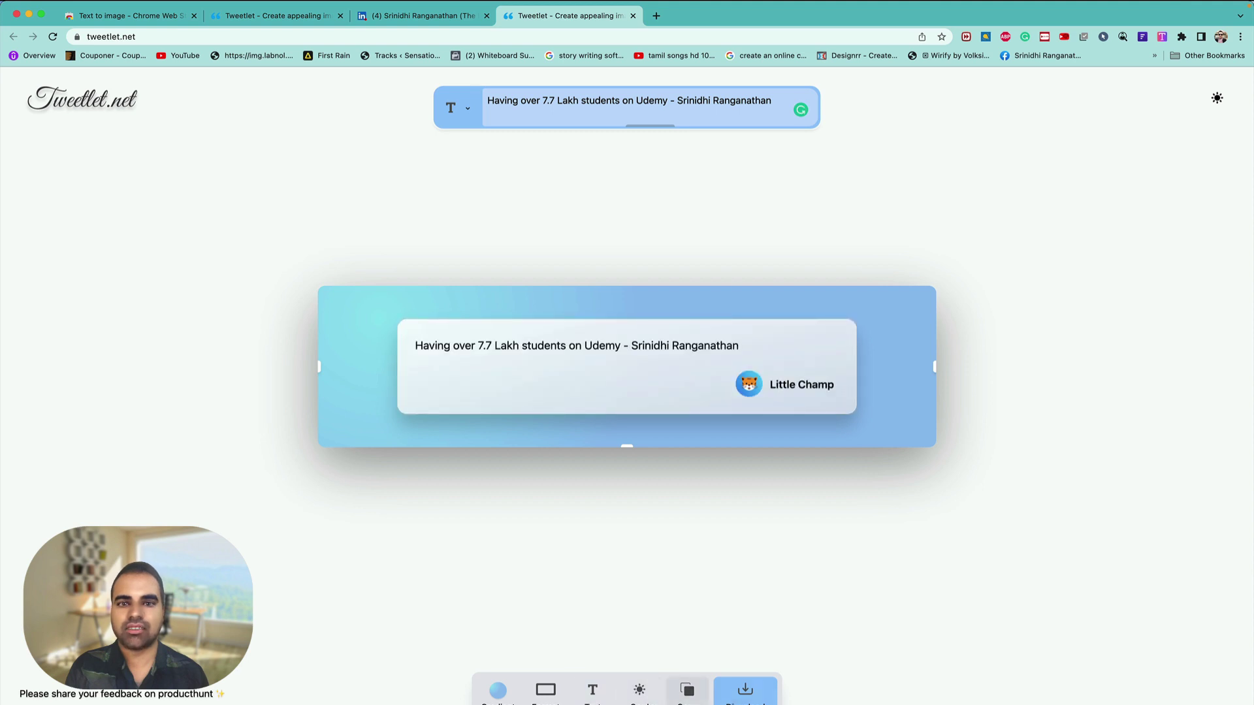
Make the canvas square and apply the blue-purple-cyan gradient background.
left_click(562, 702)
left_click(546, 654)
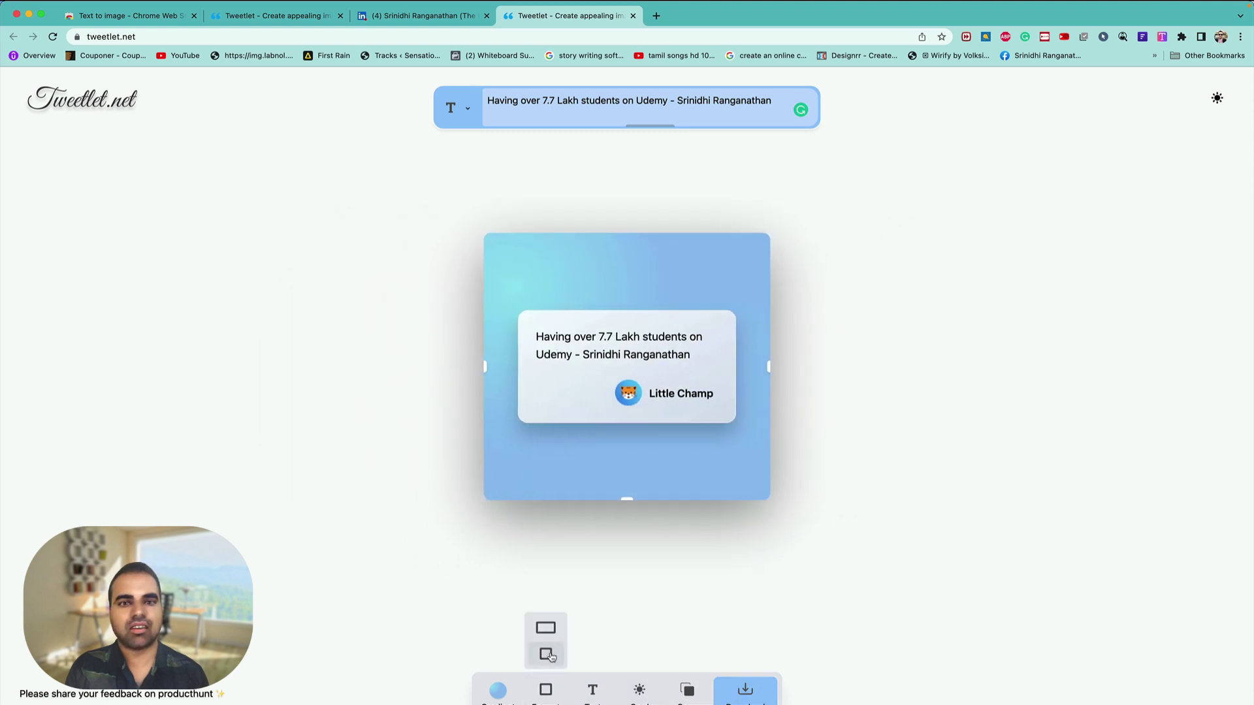
left_click(497, 691)
scroll(522, 637, "down", 2)
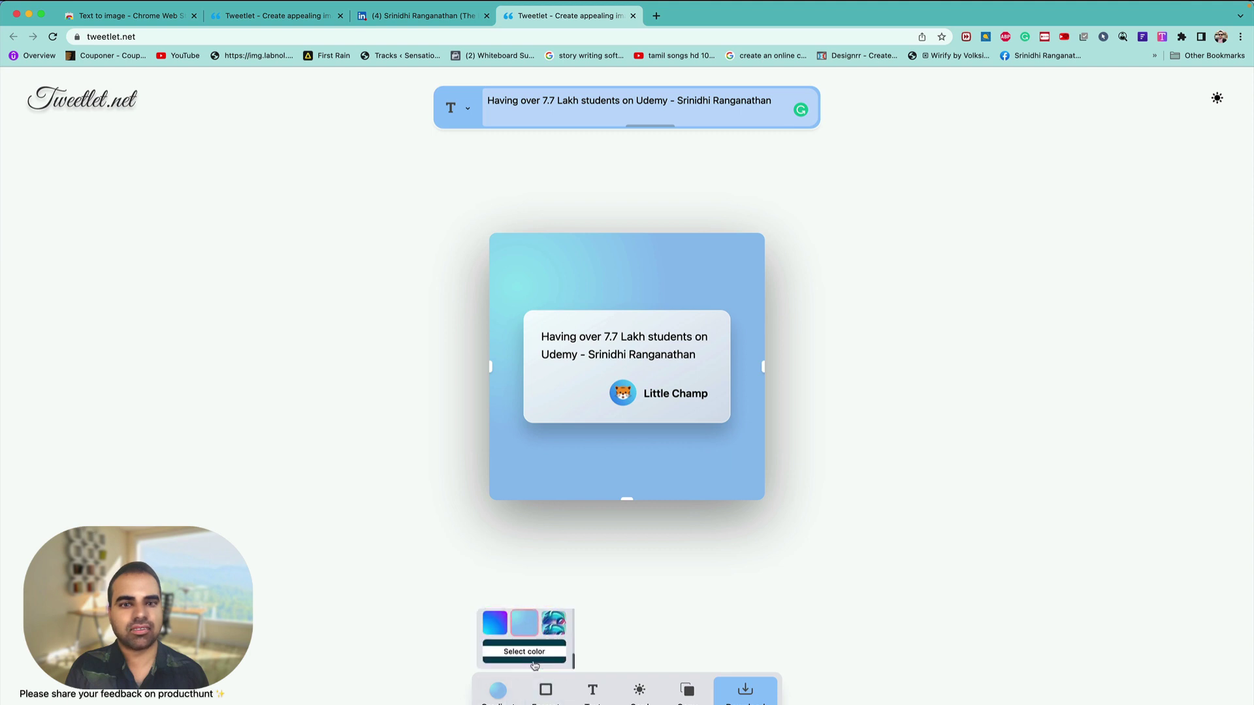
left_click(494, 625)
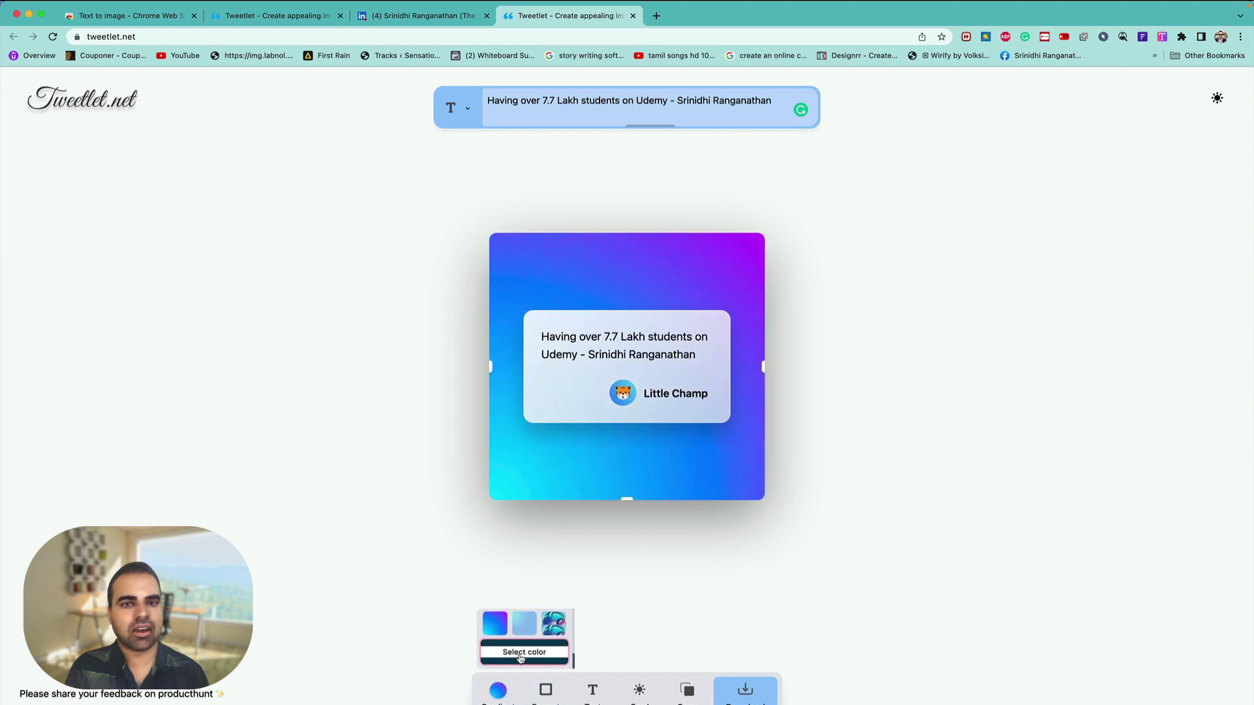
scroll(529, 653, "up", 3)
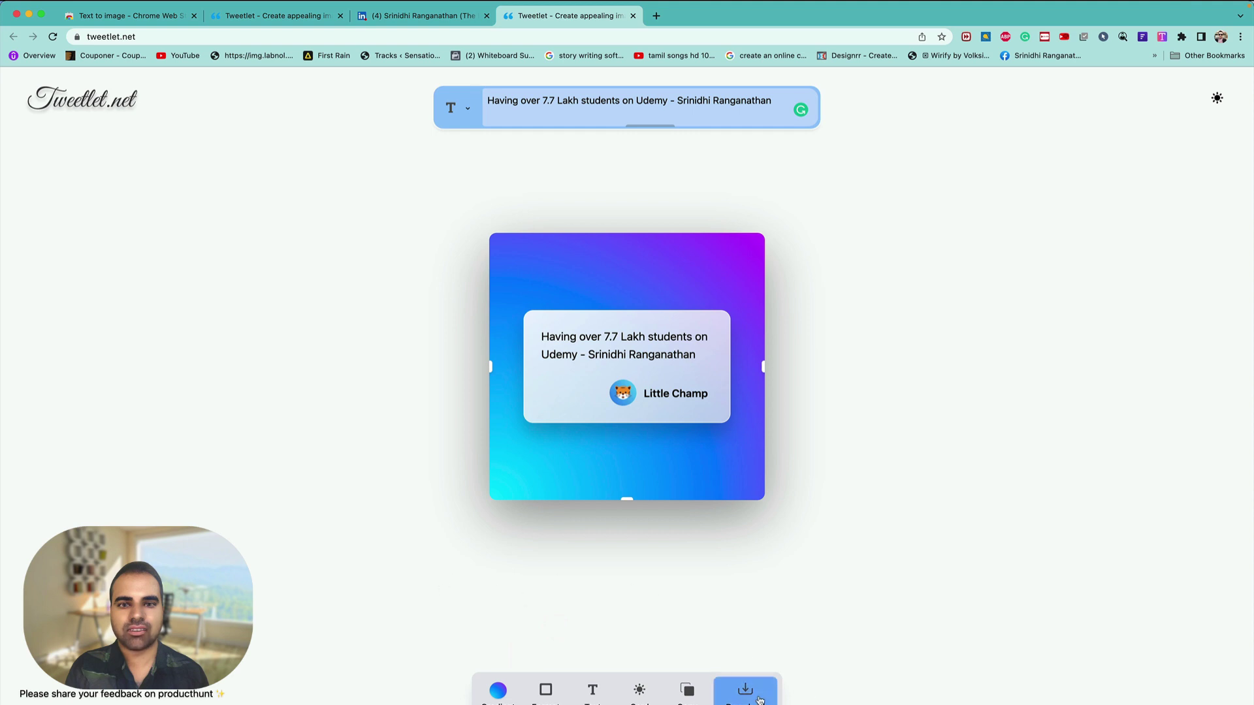
Toggle Tweetlet.net's sun/moon switch until the site ends in dark mode.
left_click(1217, 99)
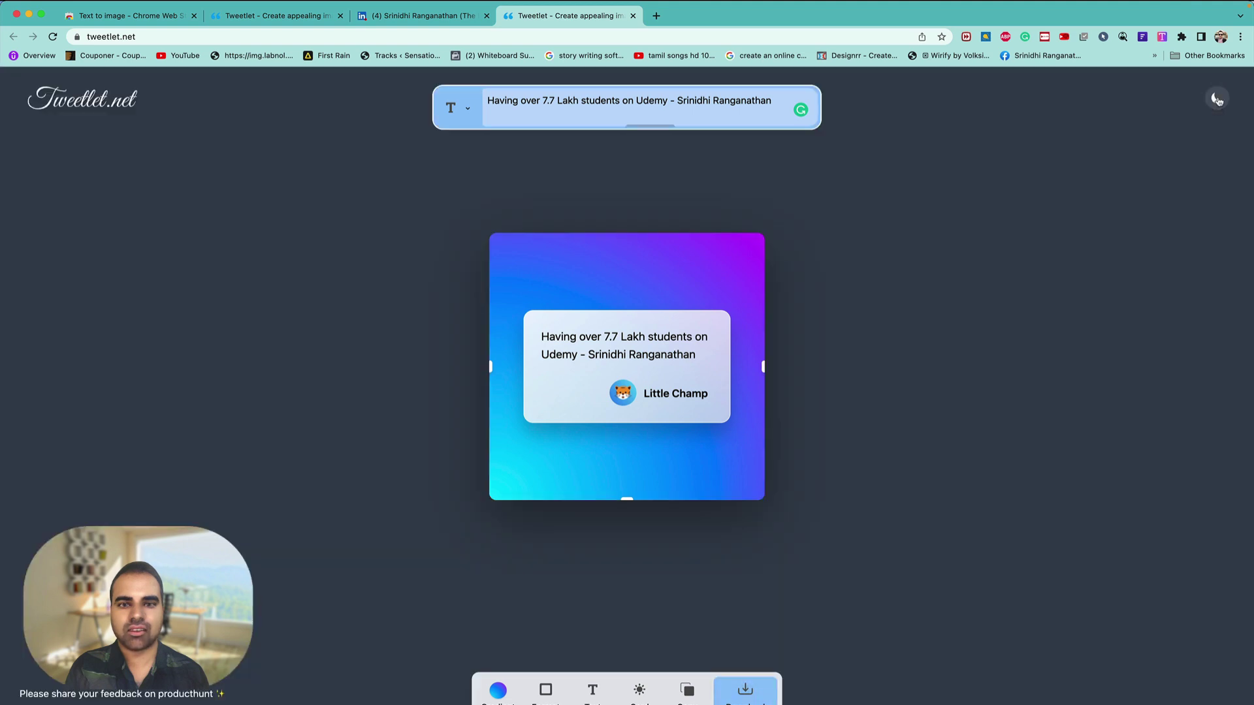
left_click(1218, 100)
left_click(1218, 100)
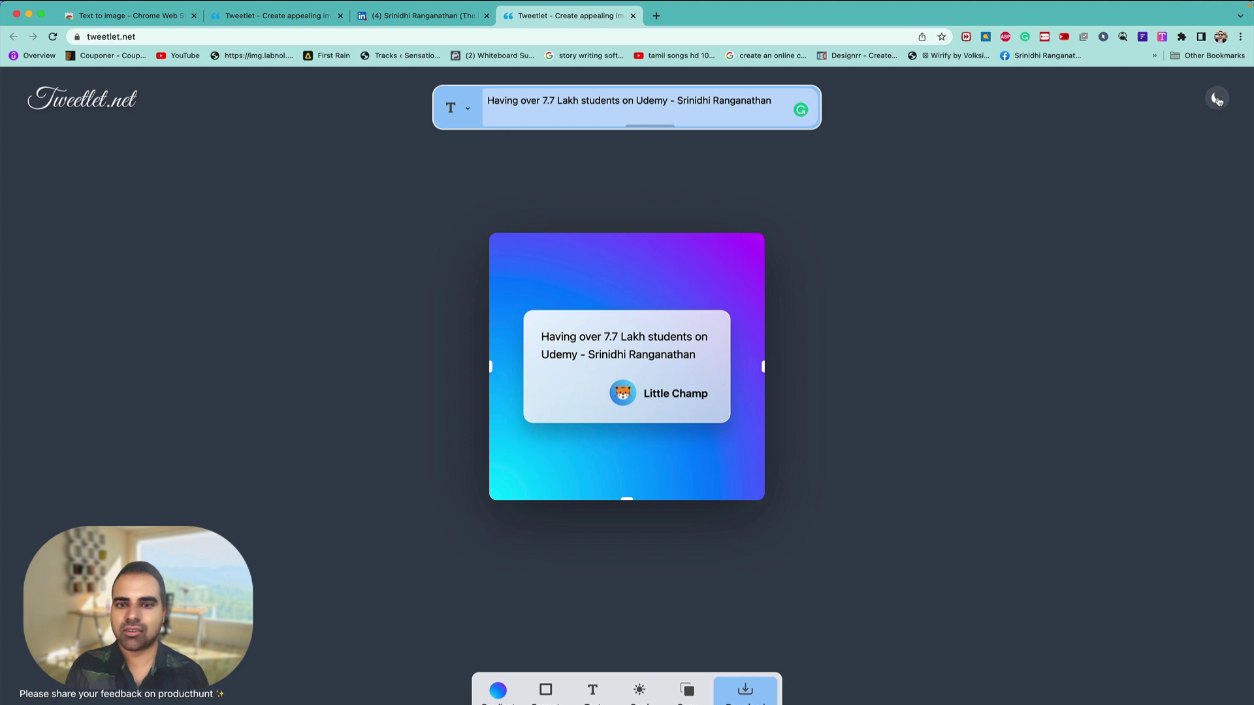
left_click(1218, 100)
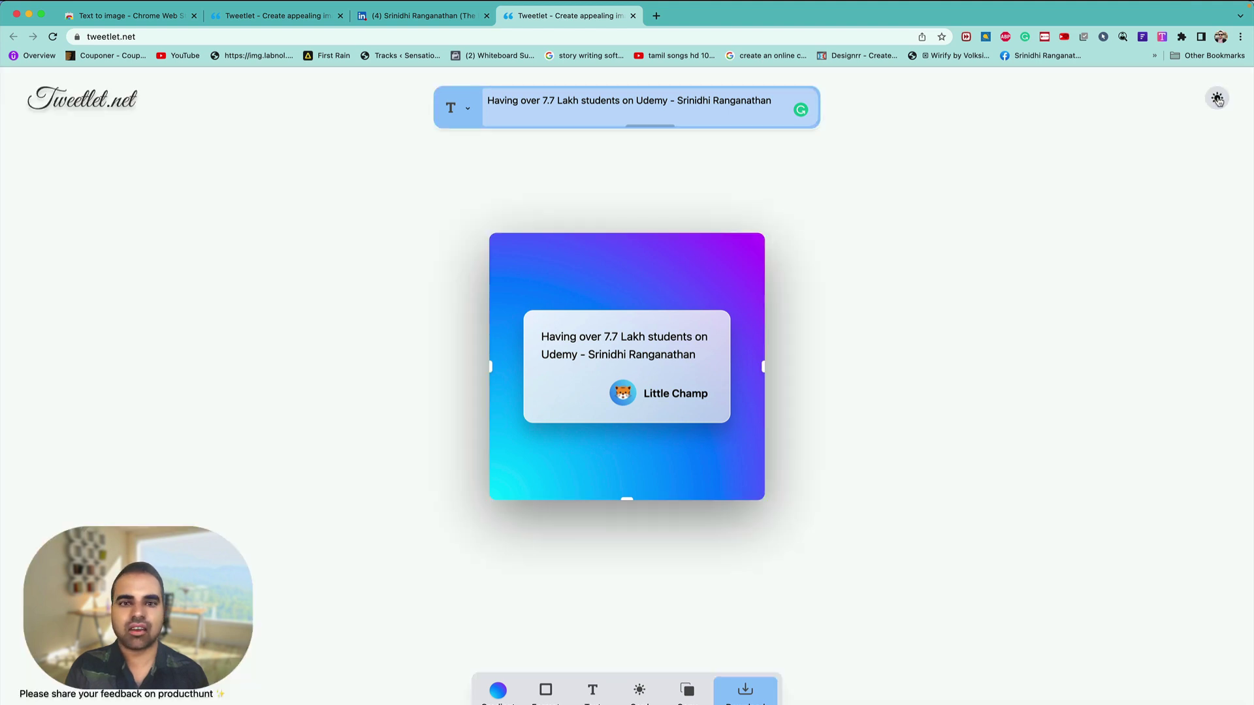
left_click(1217, 99)
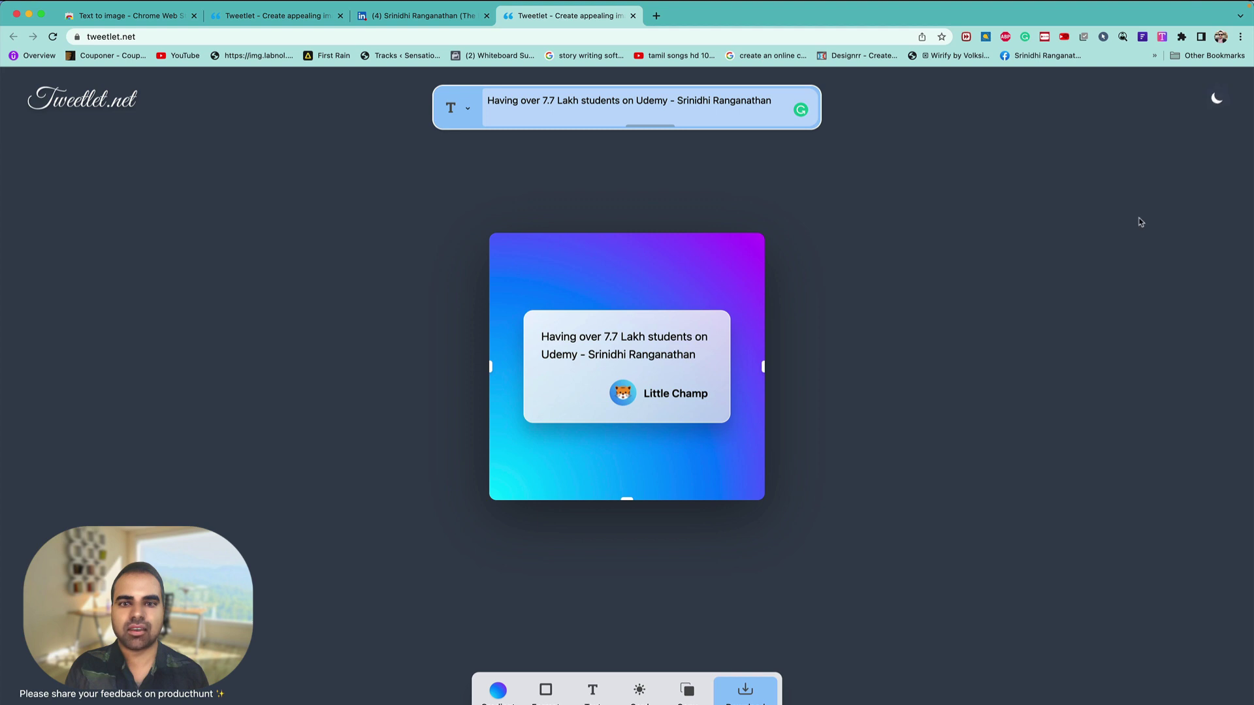